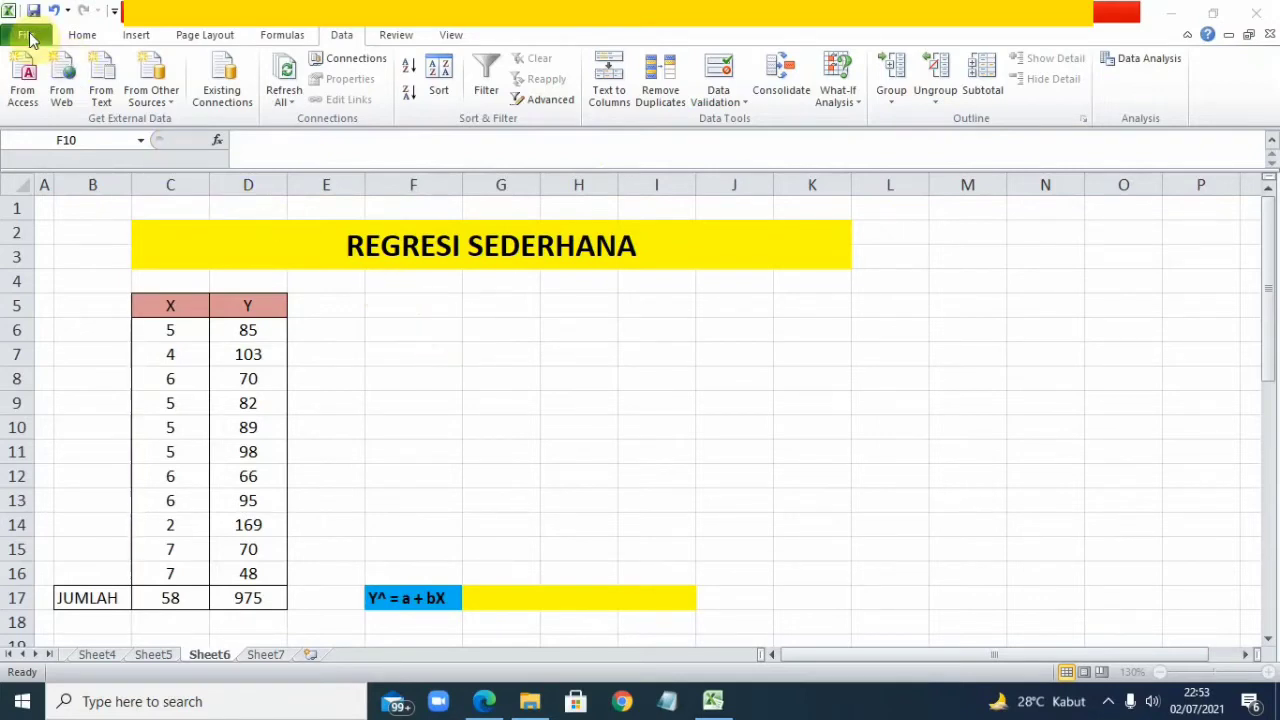
Step: Open the add-ins page of the Excel options and select Analysis ToolPak in the add-in list
{"action": "left_click", "coordinate": [338, 34]}
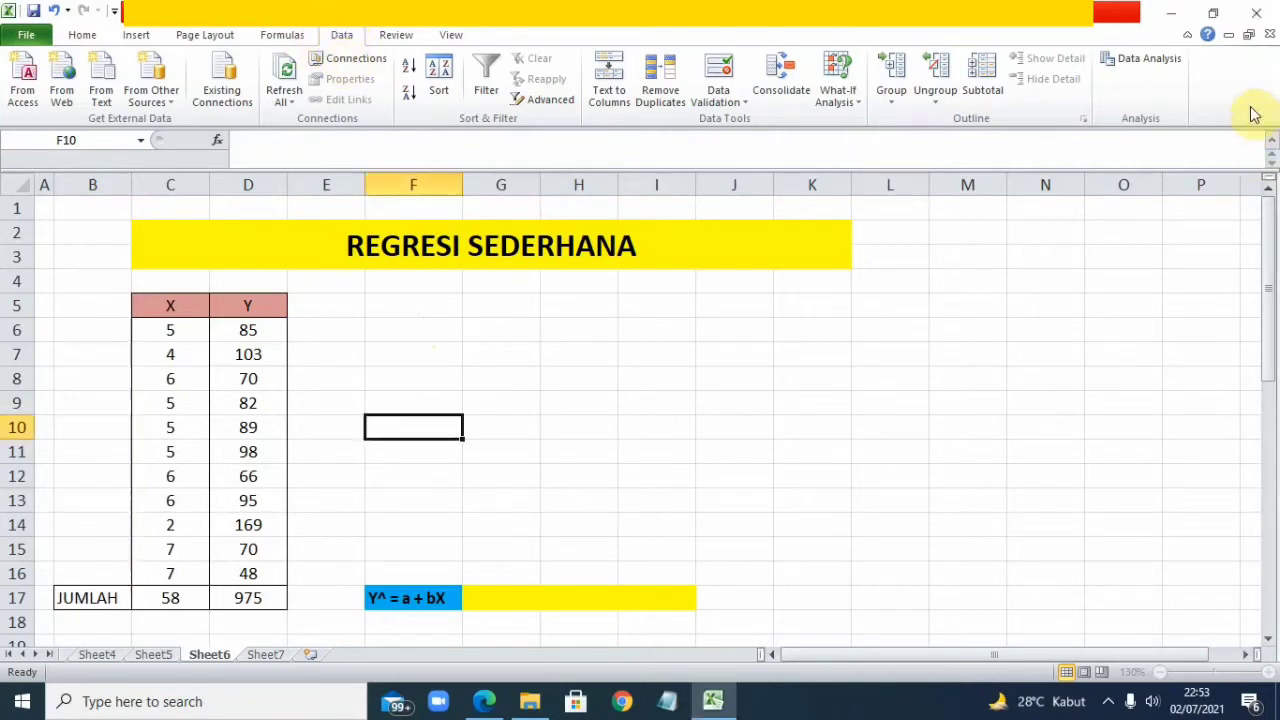
{"action": "left_click", "coordinate": [1145, 62]}
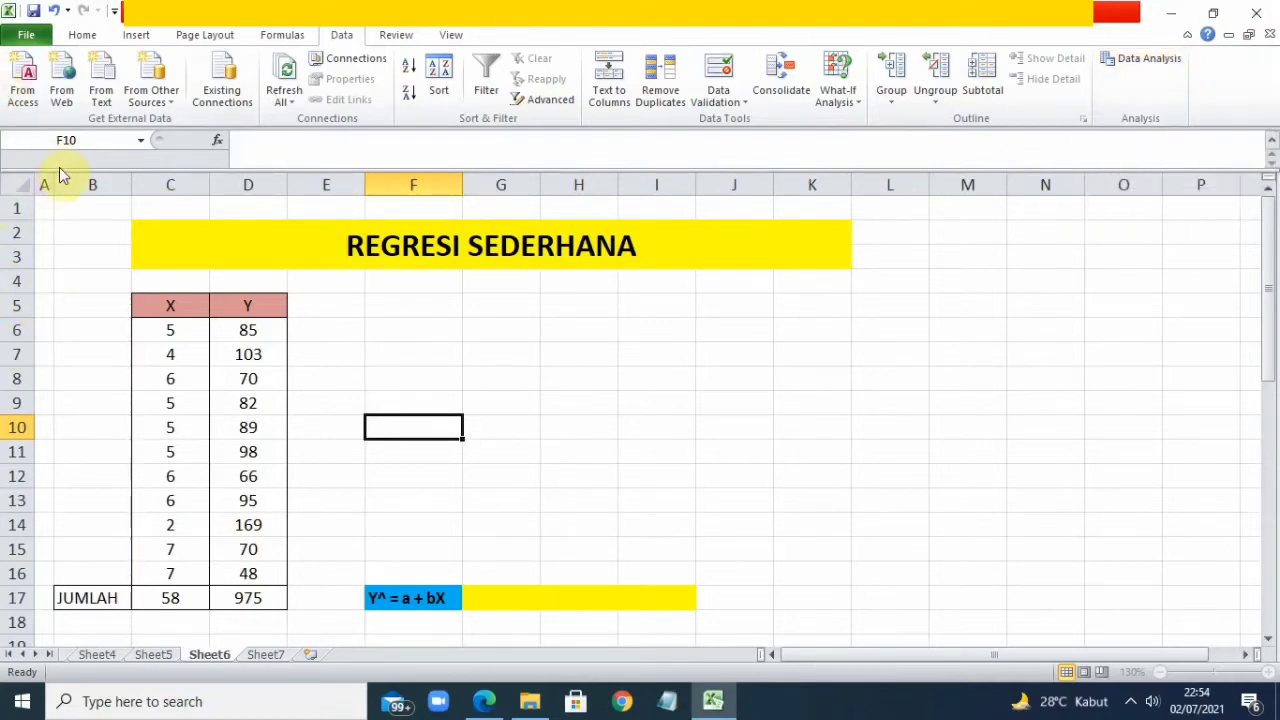
{"action": "left_click", "coordinate": [24, 38]}
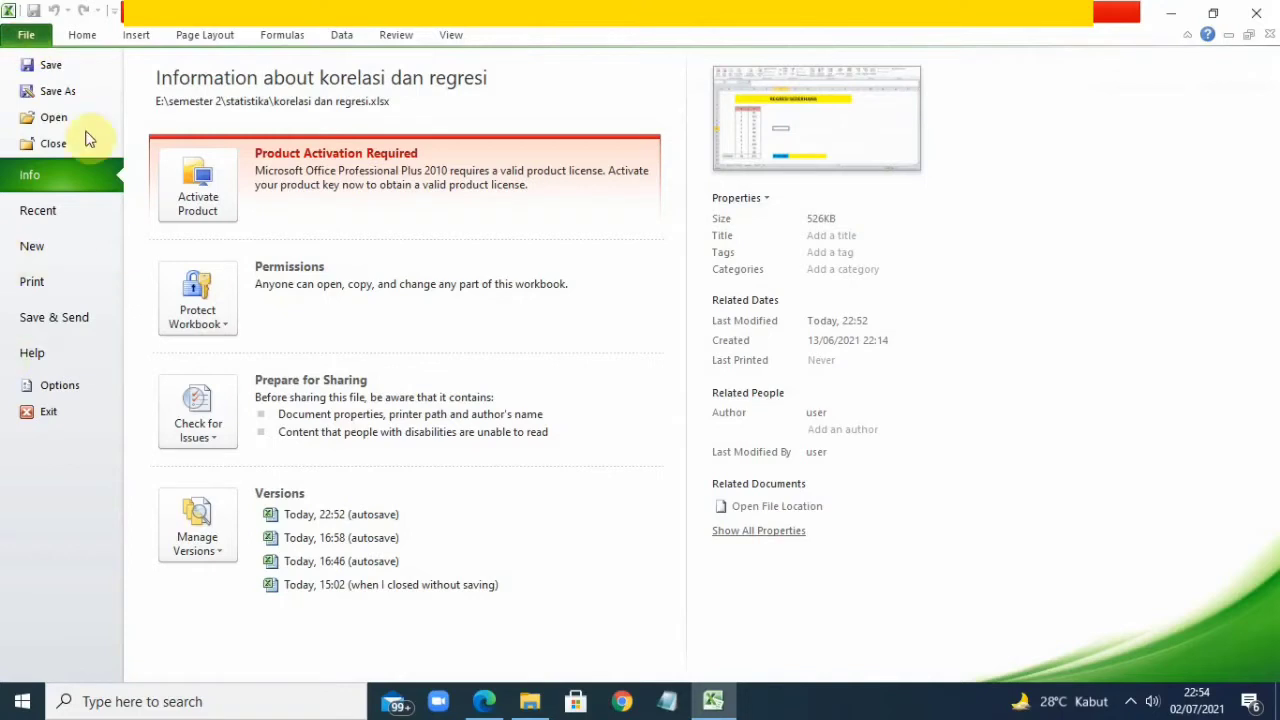
{"action": "left_click", "coordinate": [95, 384]}
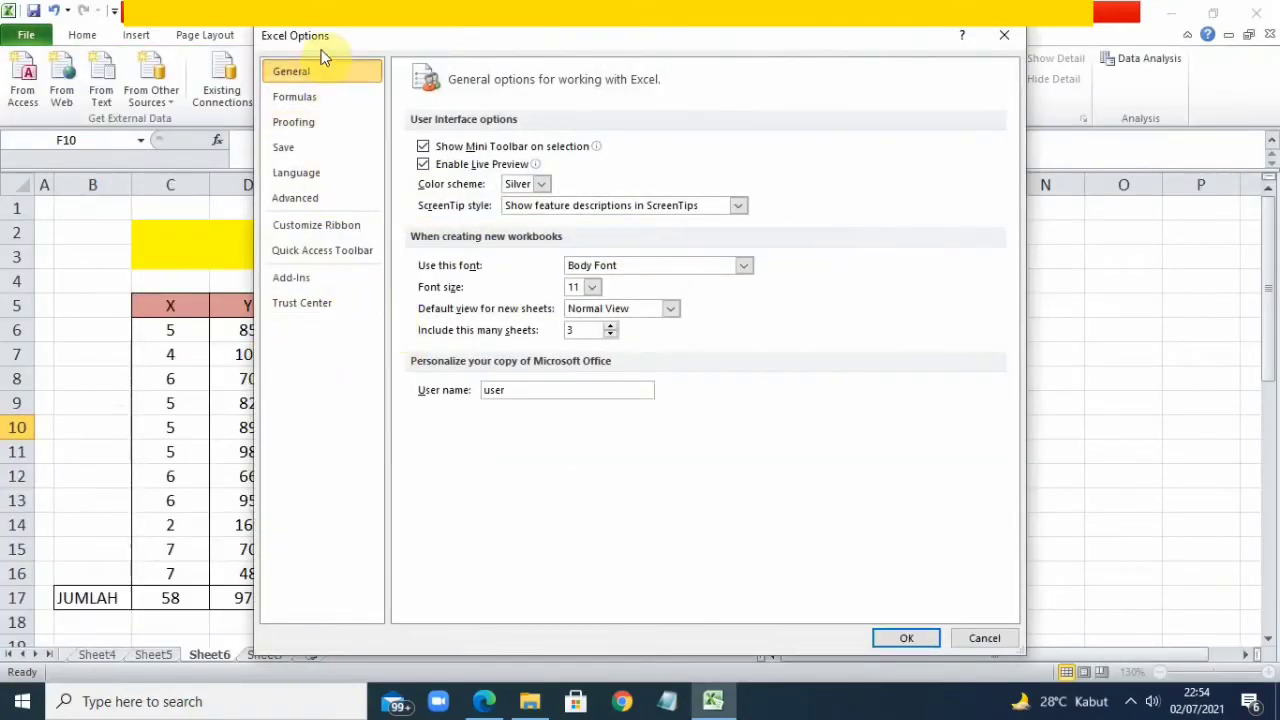
{"action": "left_click", "coordinate": [332, 284]}
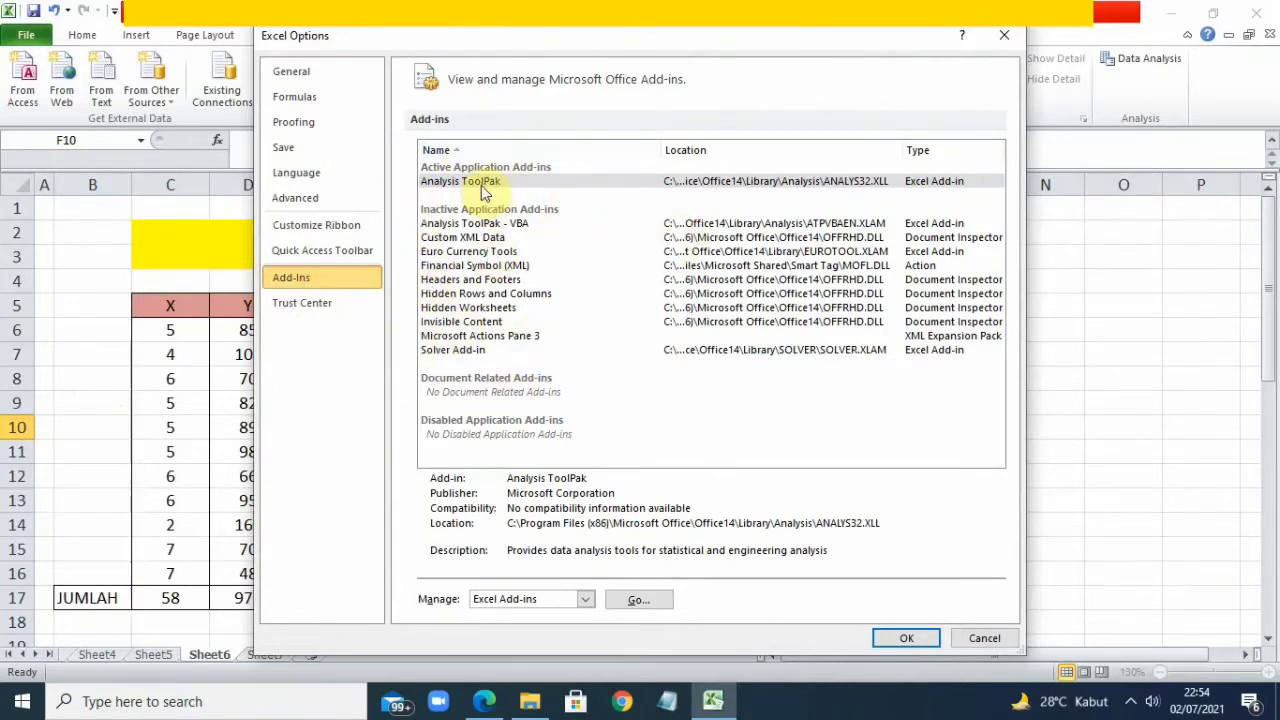
{"action": "left_click", "coordinate": [542, 183]}
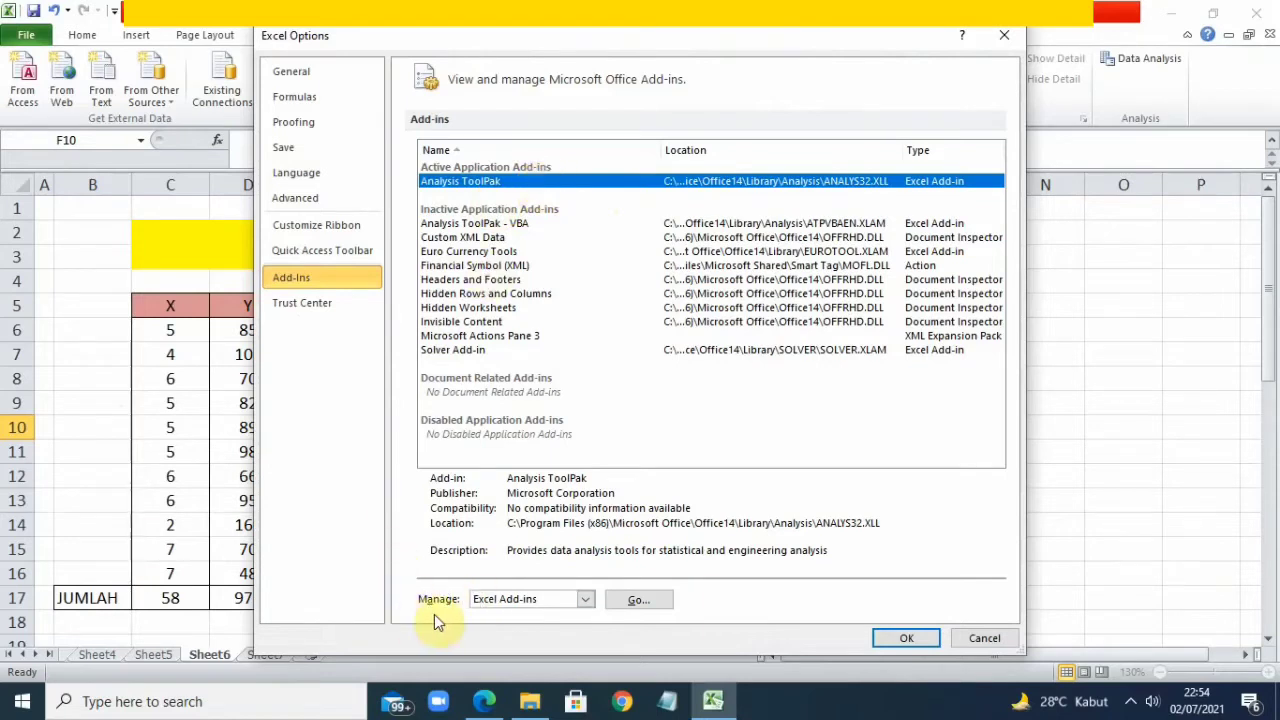
Step: Open the manager for Excel Add-ins and confirm it with Analysis ToolPak enabled
{"action": "left_click", "coordinate": [586, 600]}
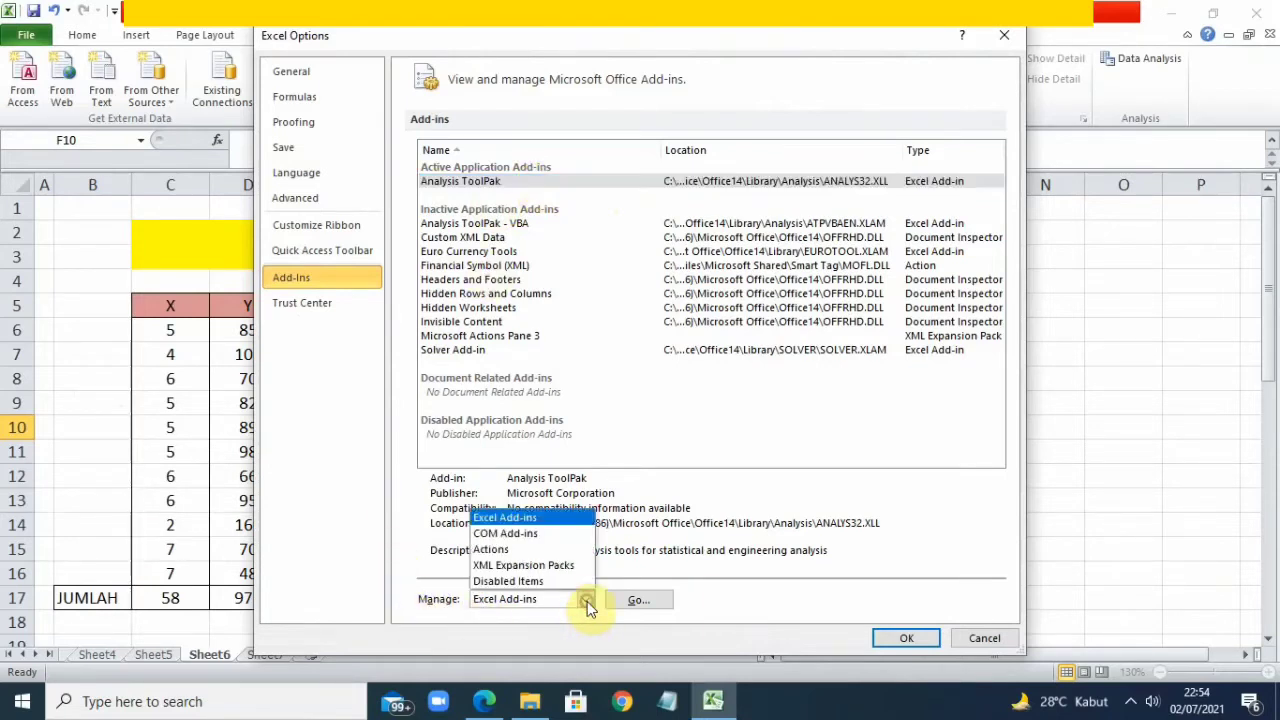
{"action": "left_click", "coordinate": [546, 527]}
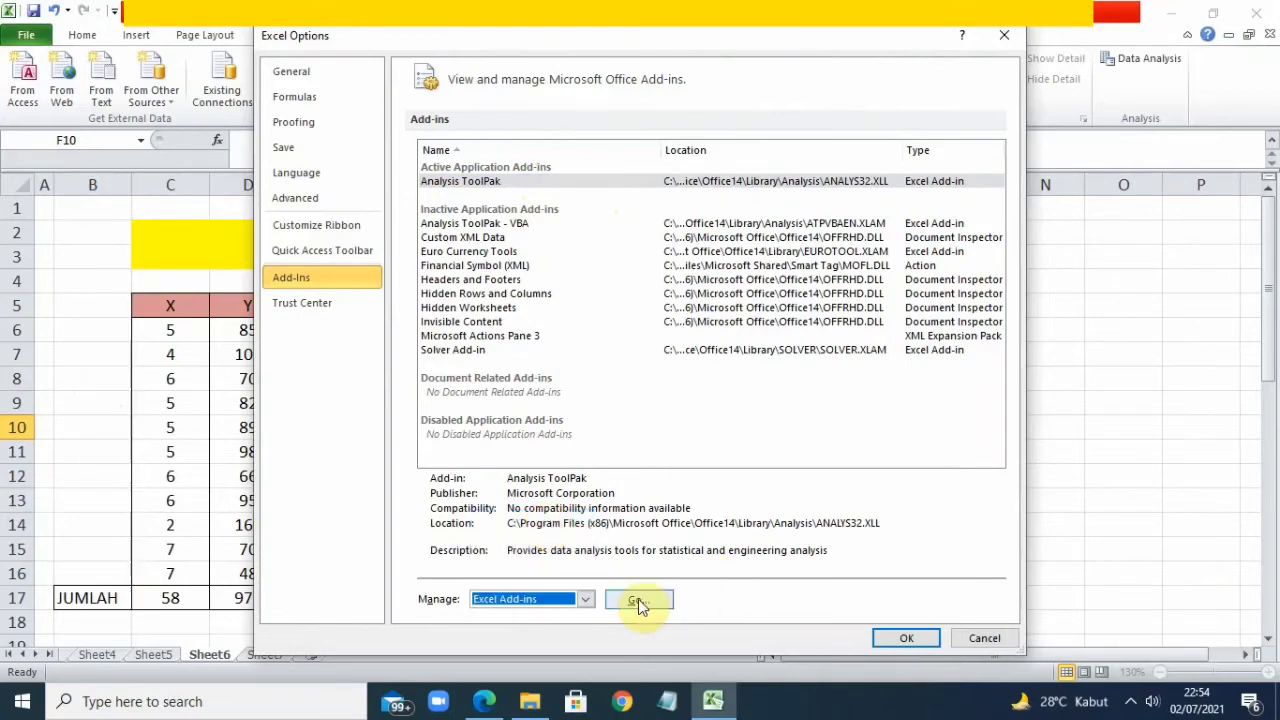
{"action": "left_click", "coordinate": [638, 600]}
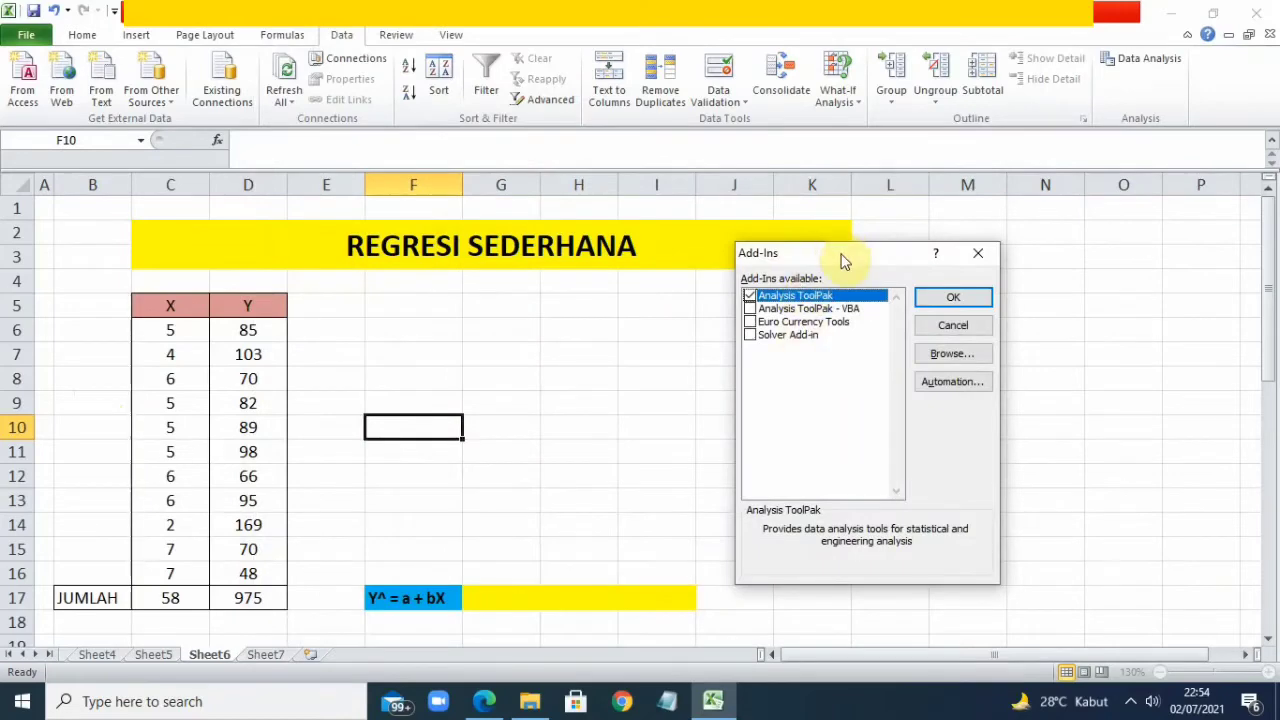
{"action": "left_click_drag", "start_coordinate": [843, 260], "coordinate": [535, 177]}
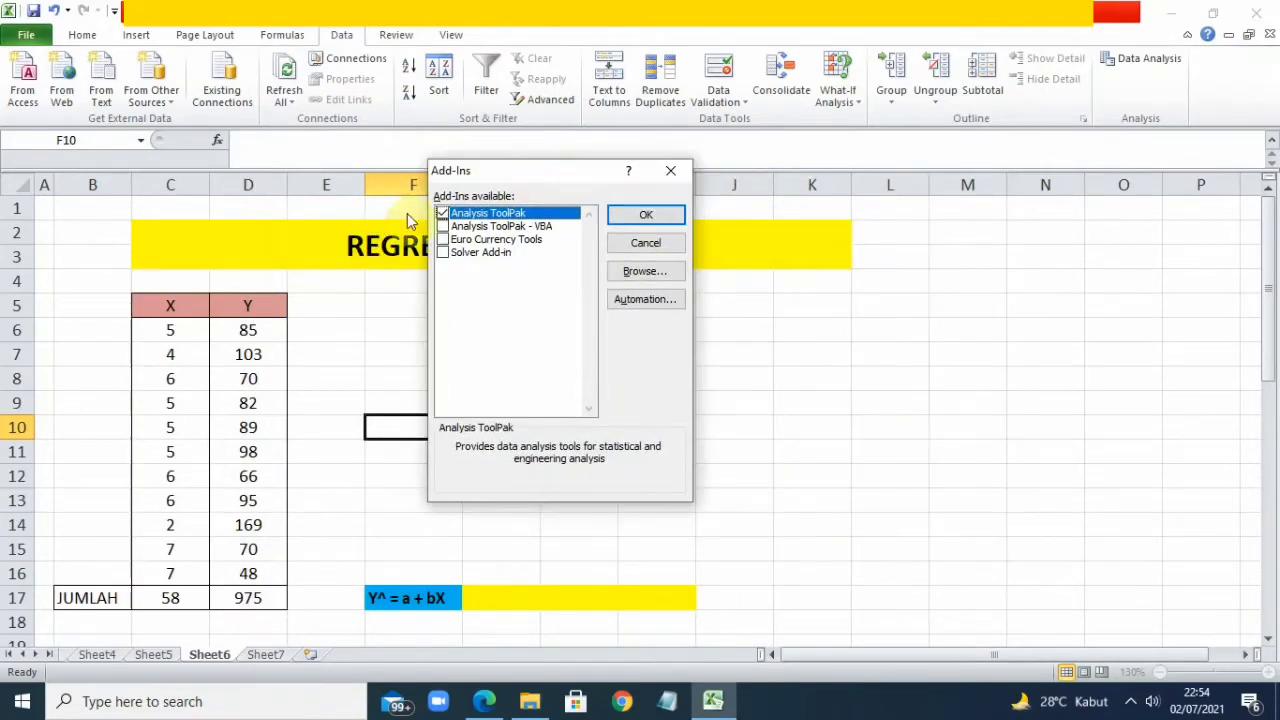
{"action": "left_click", "coordinate": [452, 218]}
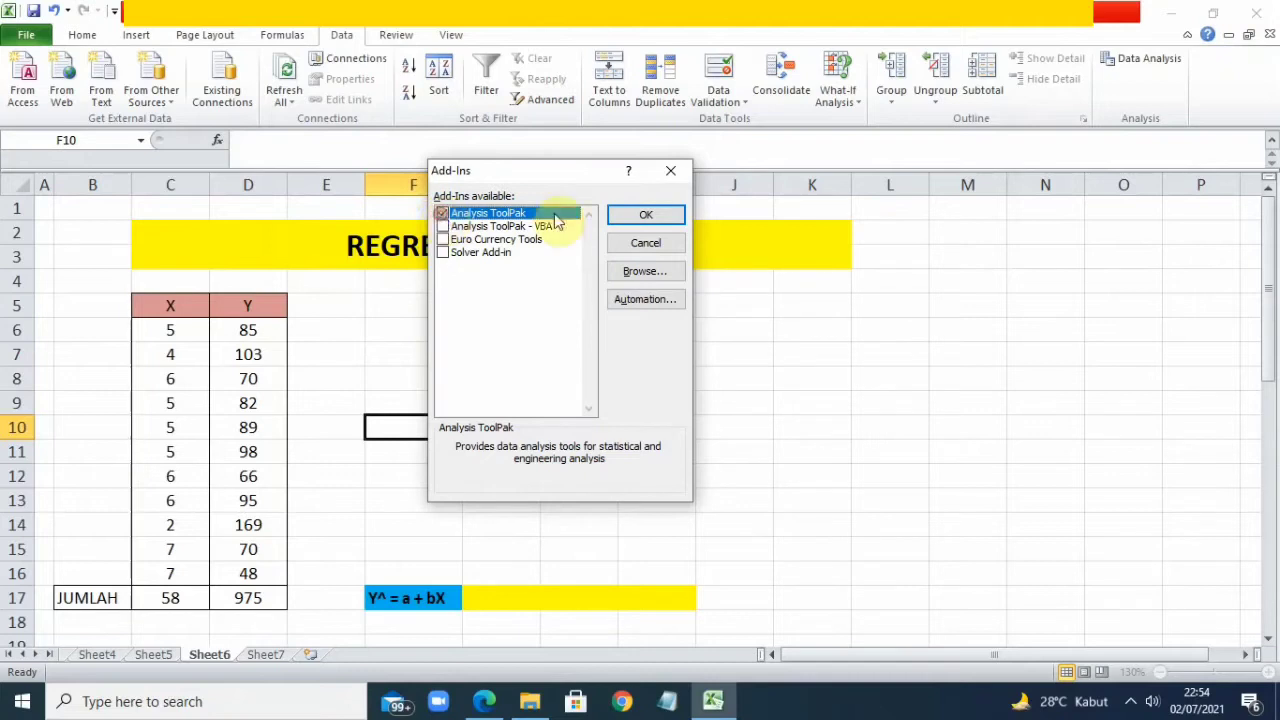
{"action": "left_click", "coordinate": [650, 217]}
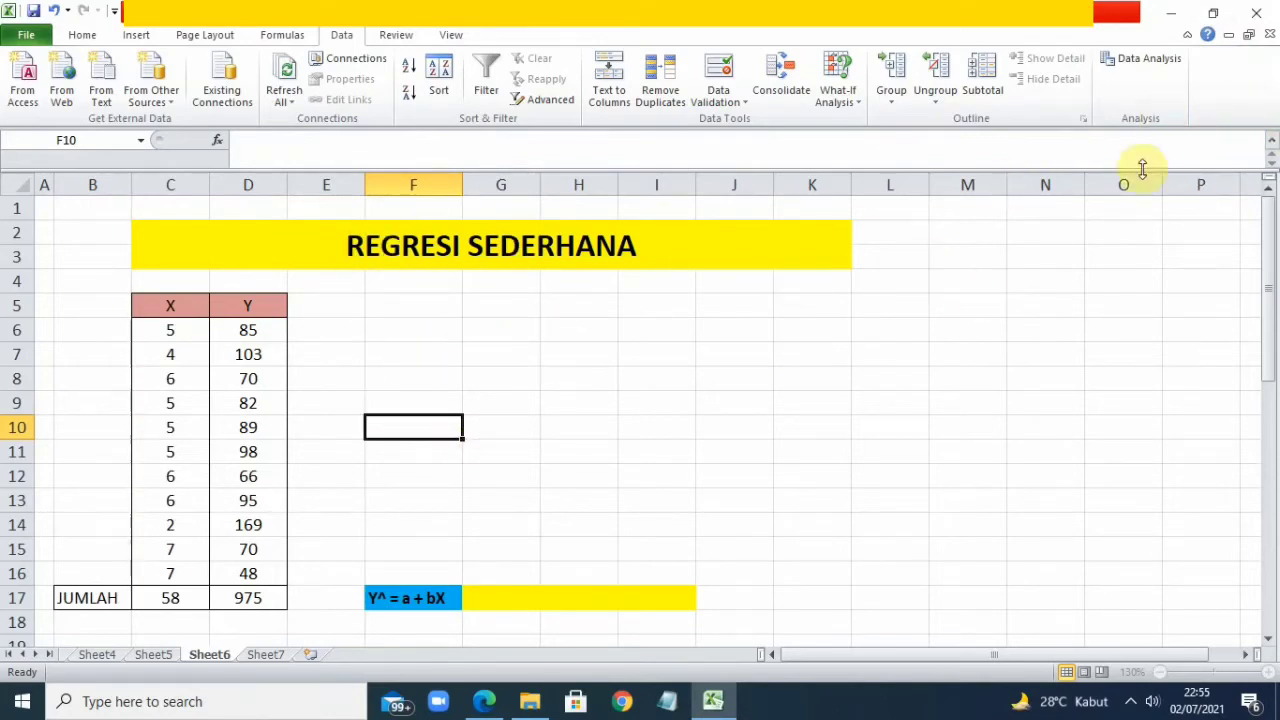
Step: Start a Regression data analysis and clear its existing Y input, X input and output ranges
{"action": "left_click", "coordinate": [1142, 58]}
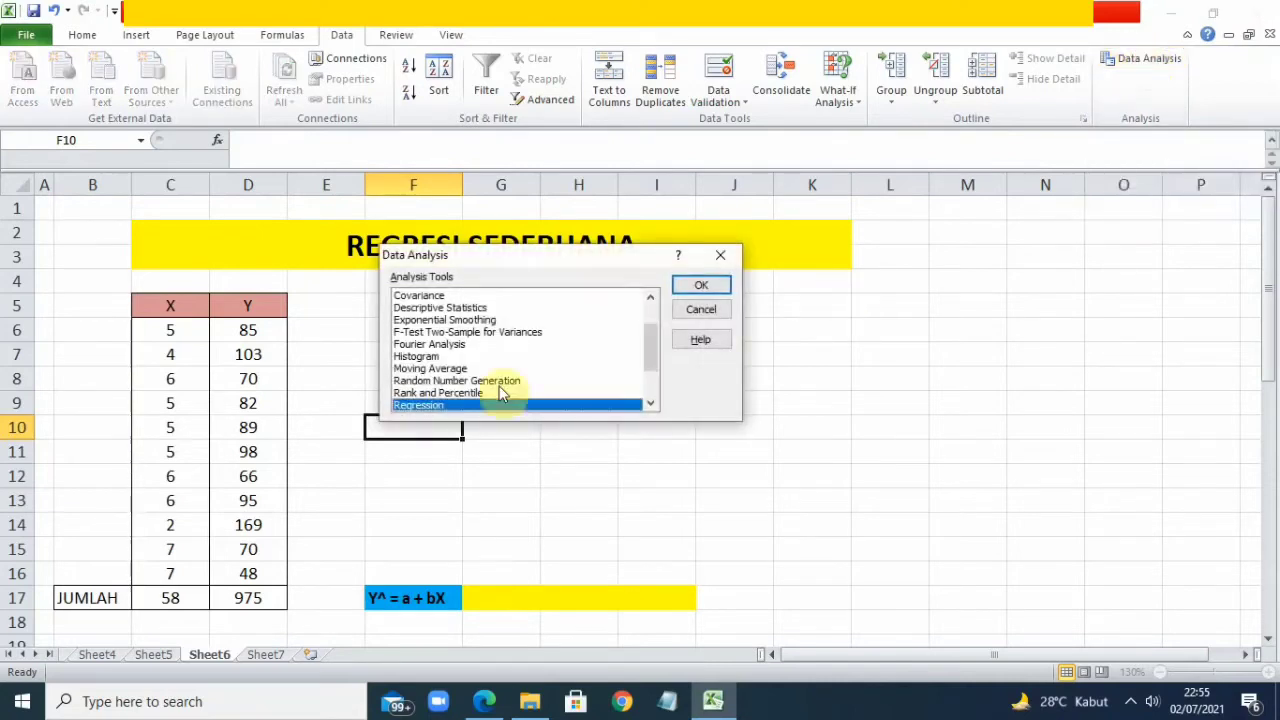
{"action": "double_click", "coordinate": [430, 405]}
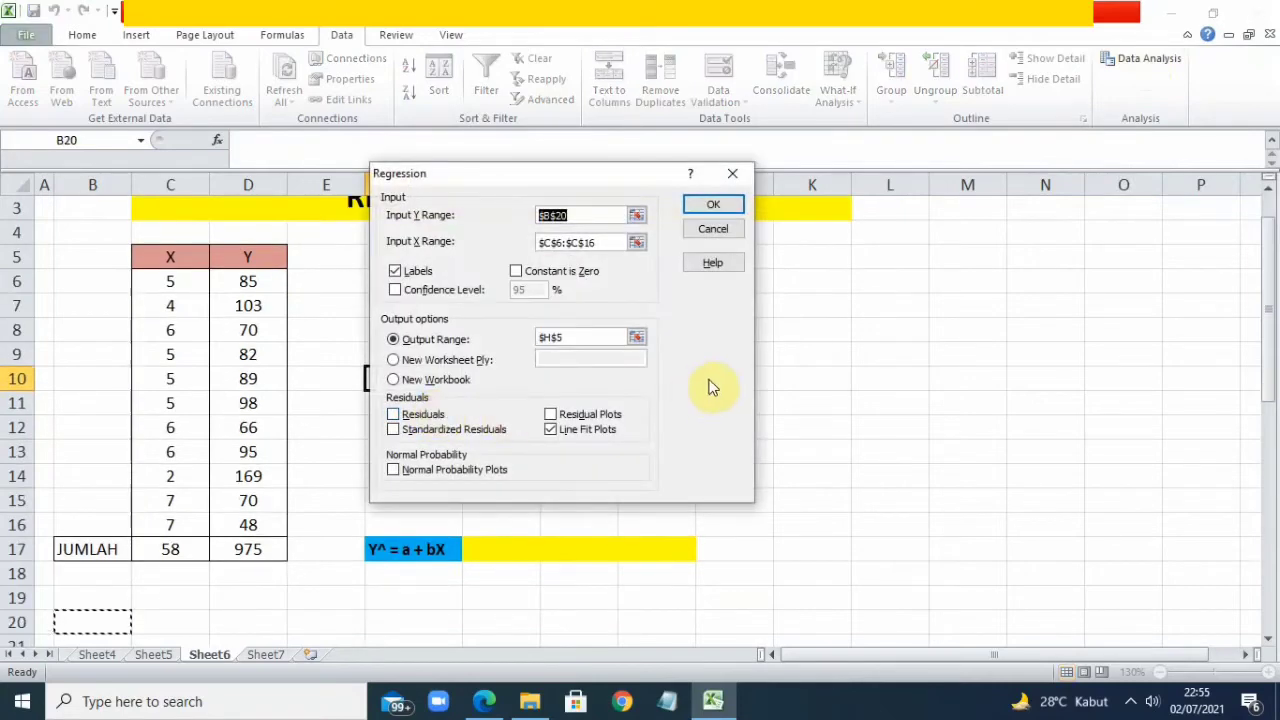
{"action": "left_click_drag", "start_coordinate": [543, 177], "coordinate": [656, 210]}
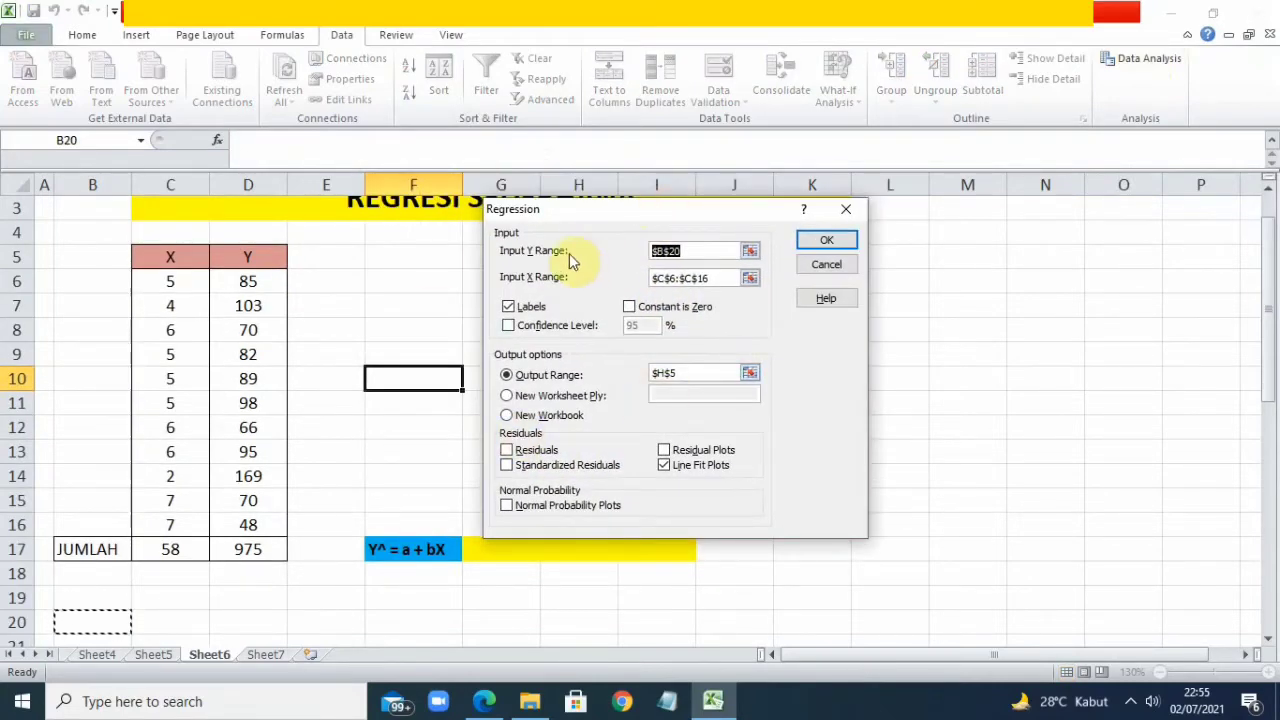
{"action": "left_click_drag", "start_coordinate": [690, 248], "coordinate": [626, 252]}
{"action": "key", "text": "BackSpace"}
{"action": "left_click", "coordinate": [710, 278]}
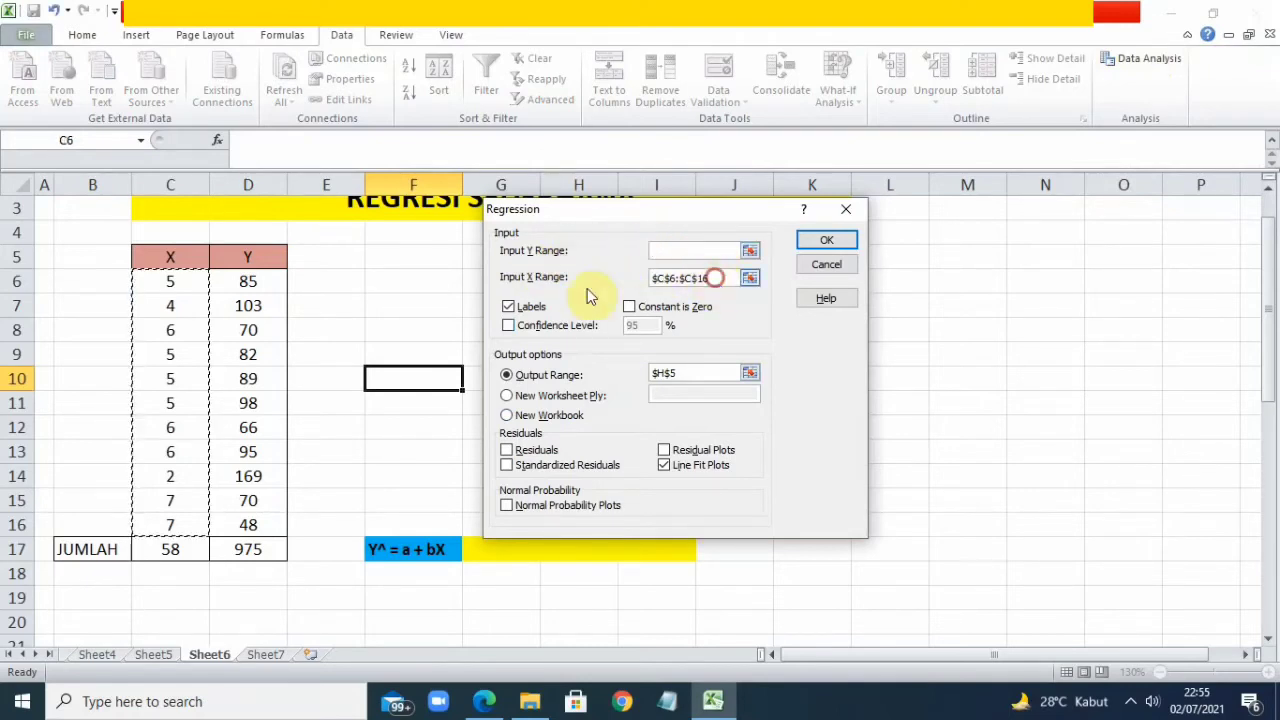
{"action": "left_click_drag", "start_coordinate": [712, 278], "coordinate": [652, 278]}
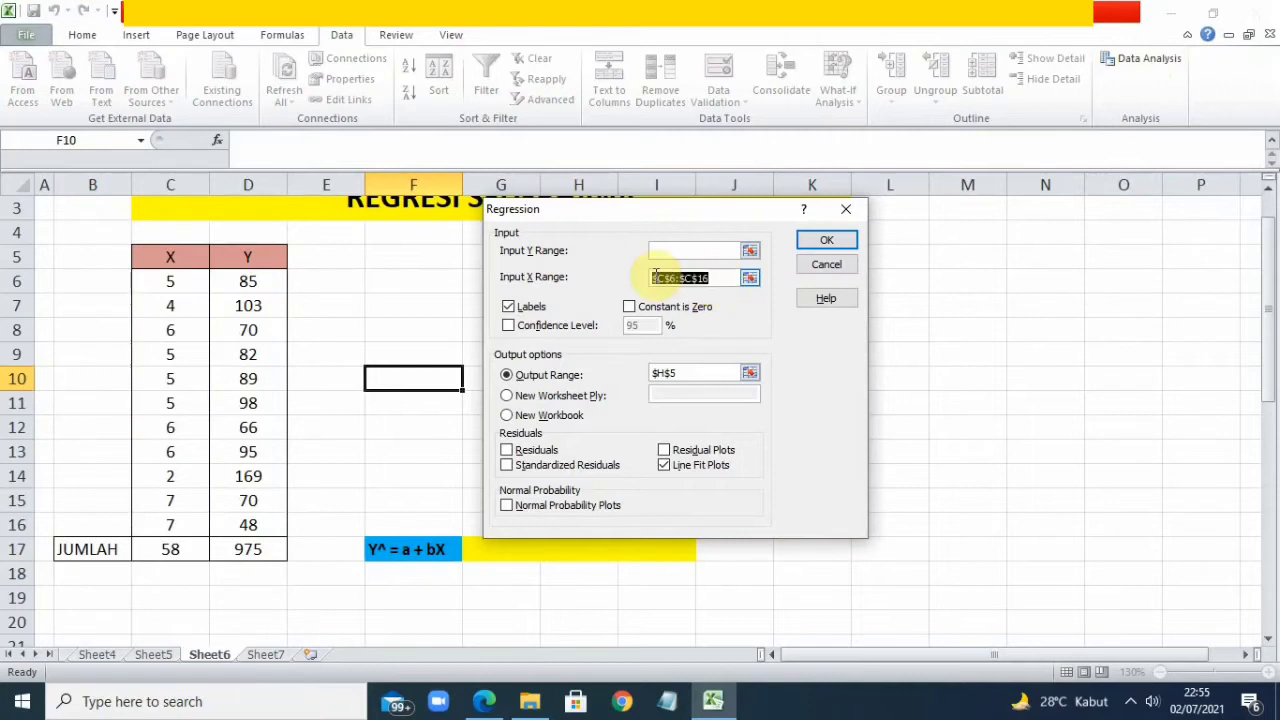
{"action": "key", "text": "BackSpace"}
{"action": "left_click_drag", "start_coordinate": [682, 372], "coordinate": [624, 371]}
{"action": "key", "text": "BackSpace"}
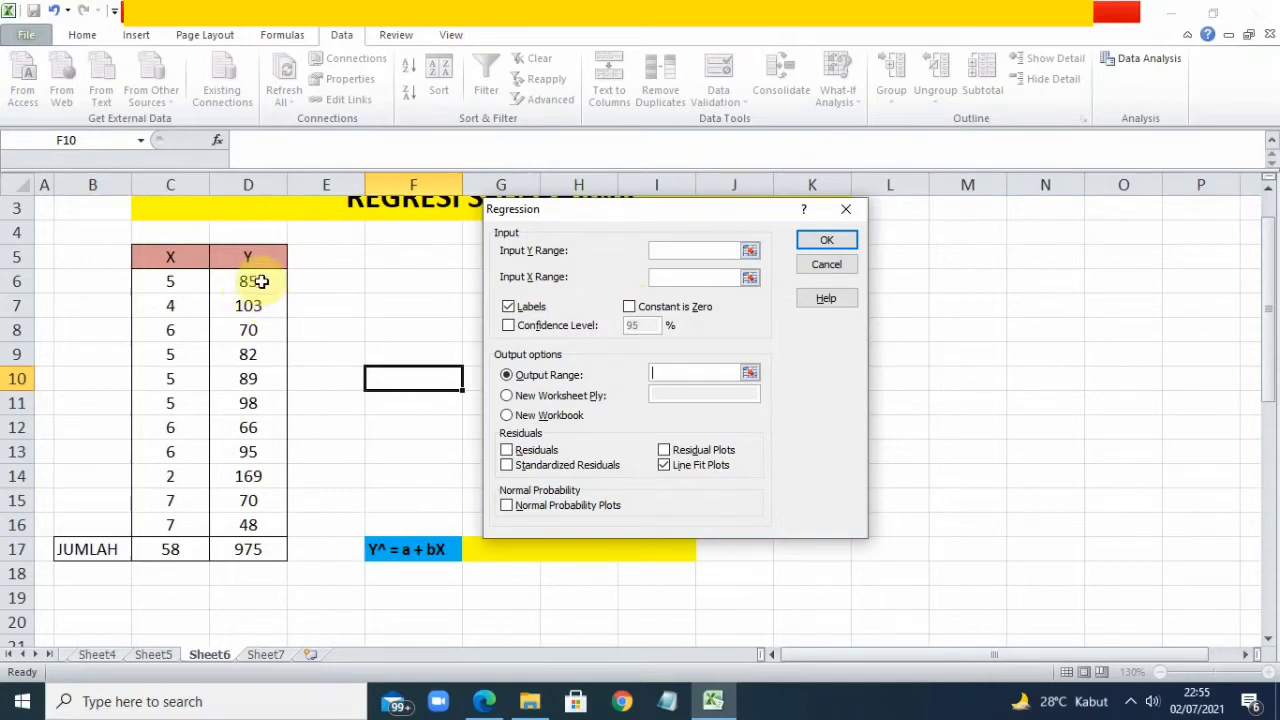
Step: Set the regression's Input Y Range to $D$6:$D$16 and its Input X Range to $C$6:$C$16
{"action": "left_click", "coordinate": [680, 252]}
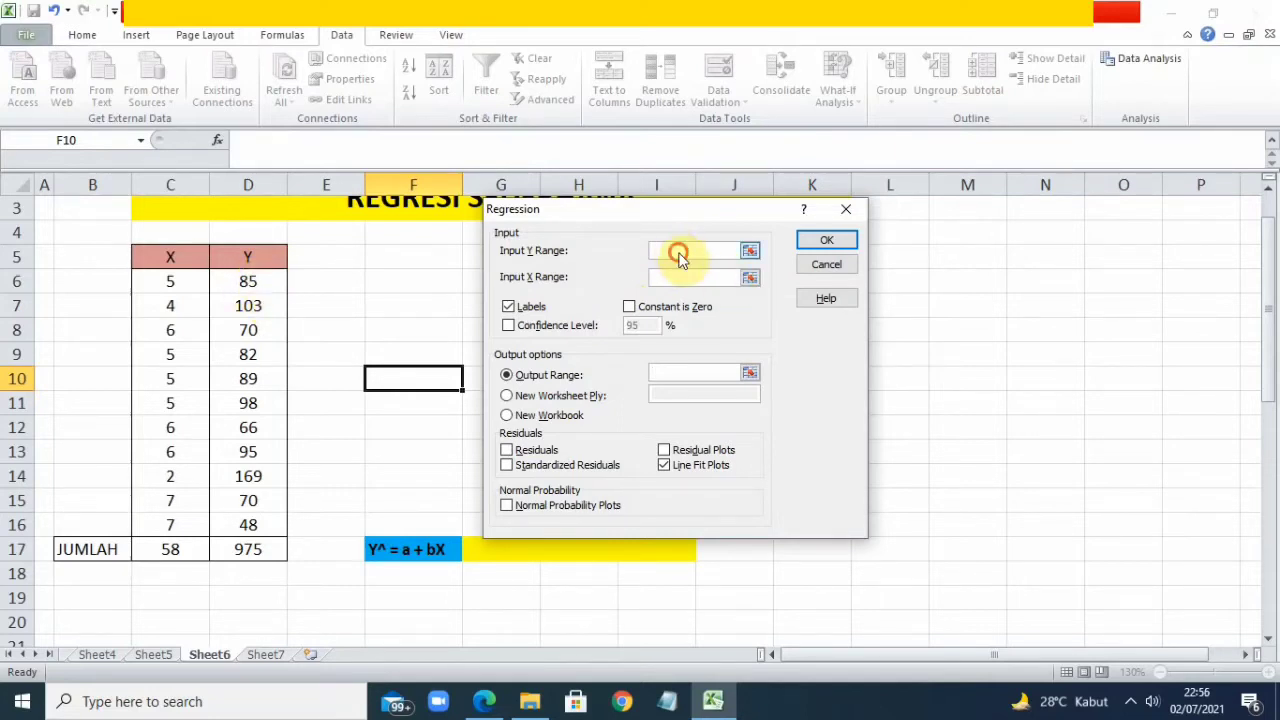
{"action": "left_click_drag", "start_coordinate": [242, 282], "coordinate": [233, 525]}
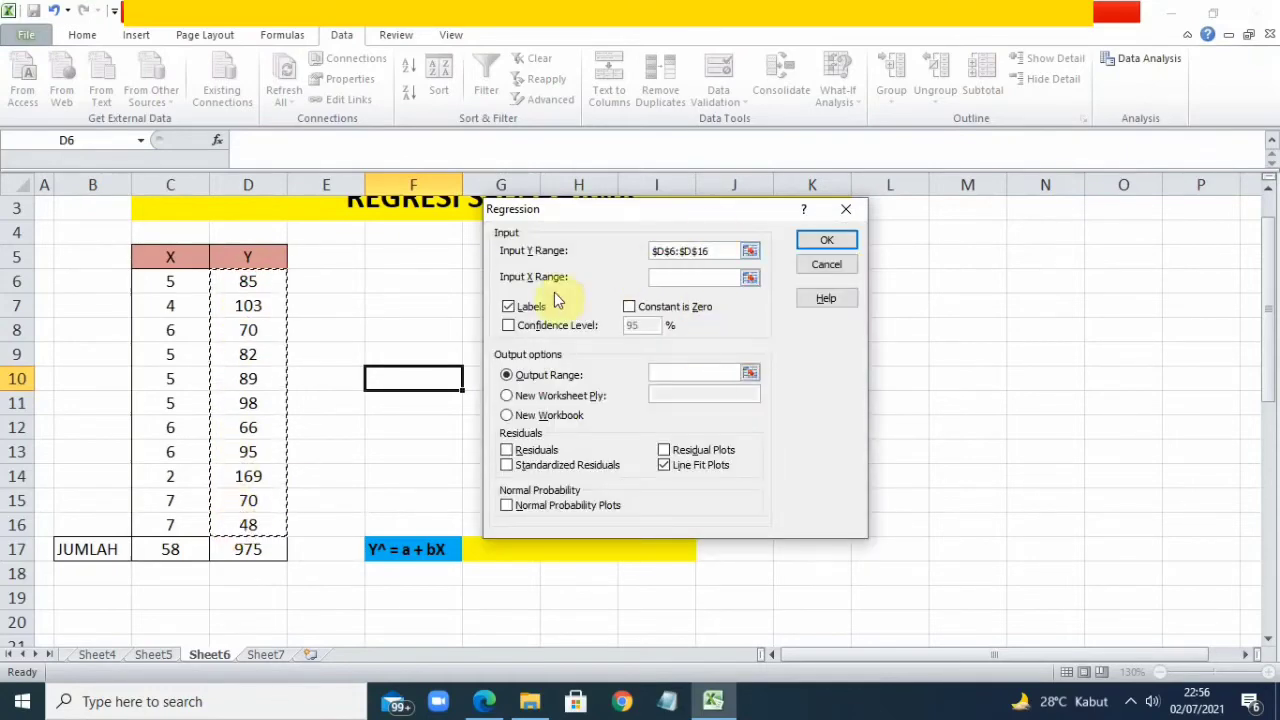
{"action": "left_click", "coordinate": [684, 278]}
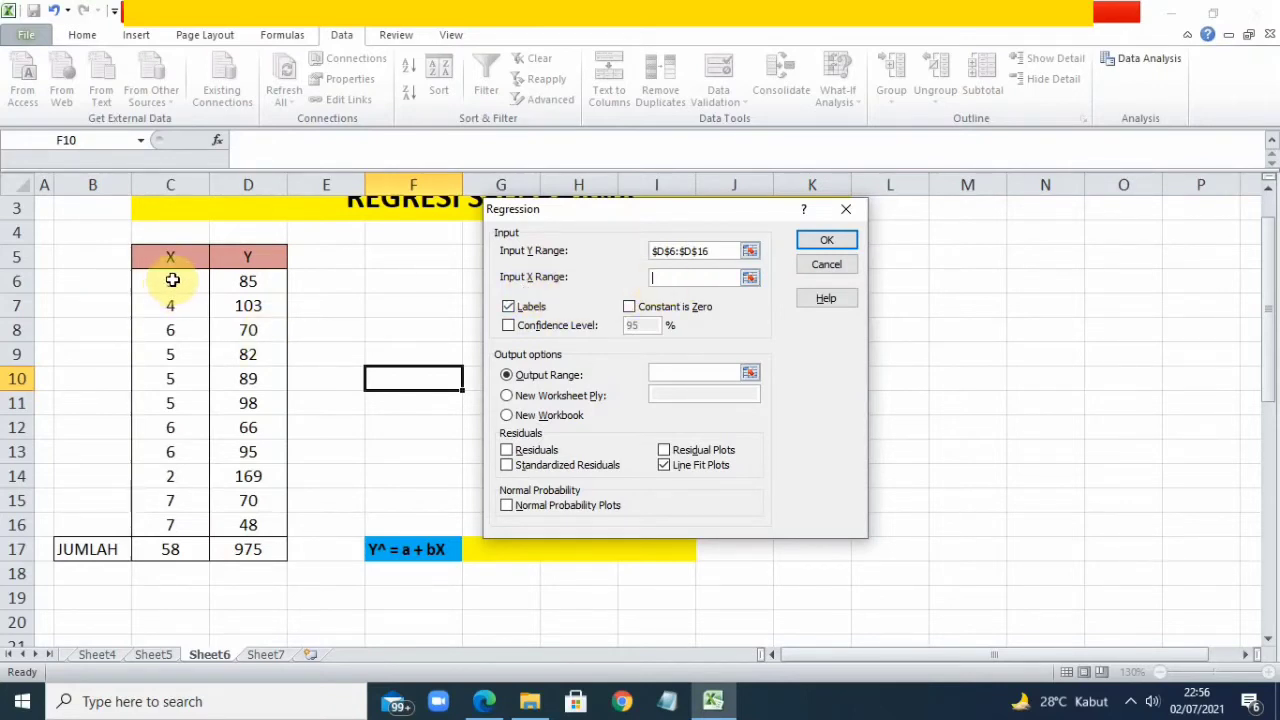
{"action": "left_click_drag", "start_coordinate": [172, 281], "coordinate": [170, 517]}
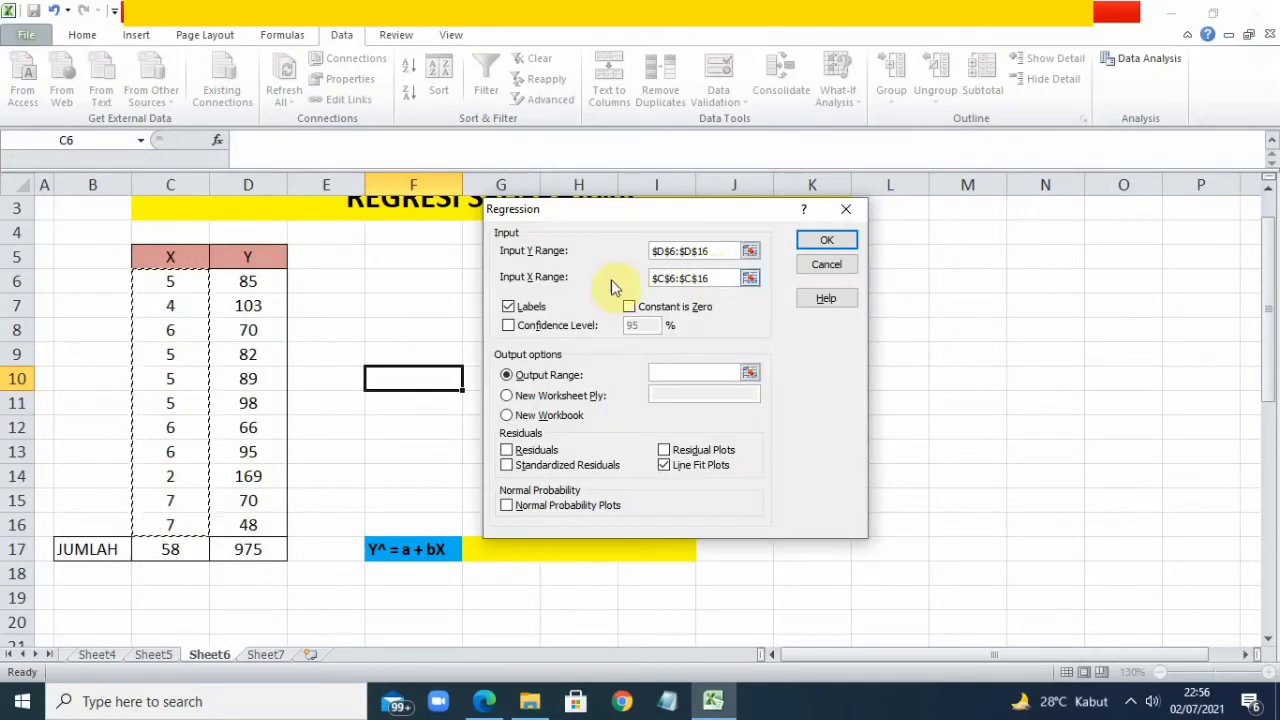
Step: Run the regression with Labels enabled and the output sent to a new worksheet ply
{"action": "left_click", "coordinate": [508, 306]}
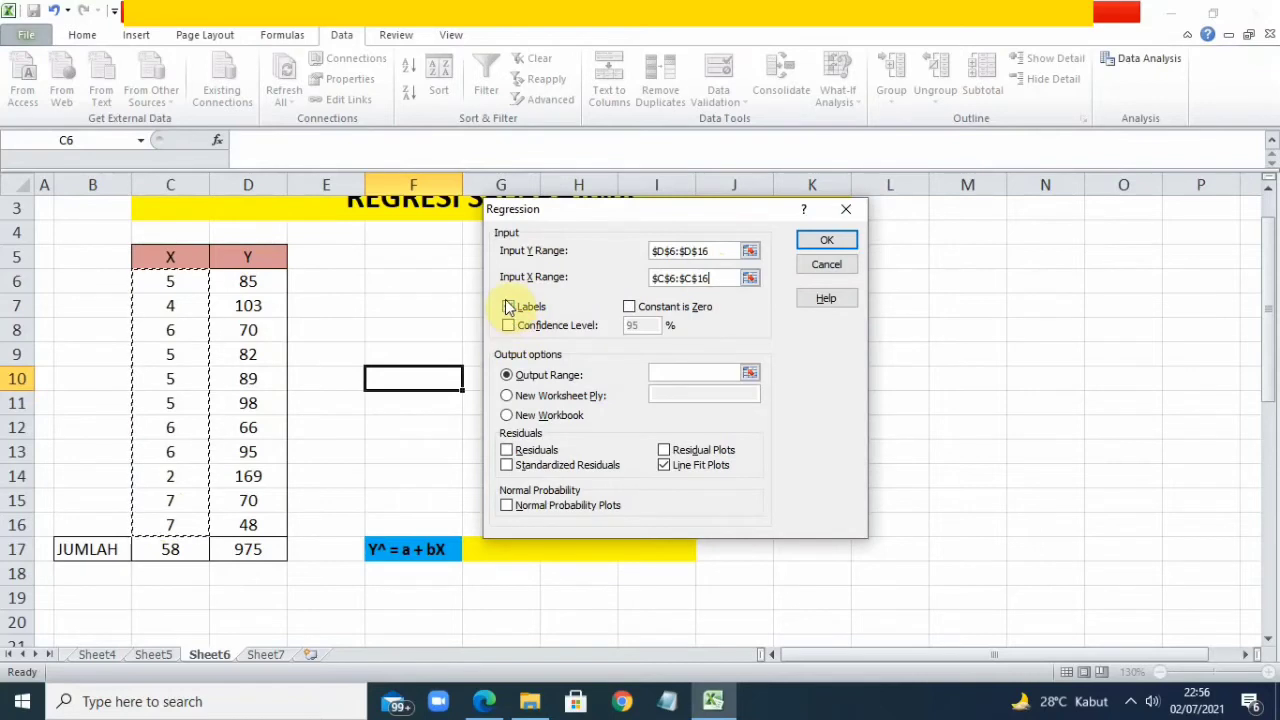
{"action": "left_click", "coordinate": [508, 306]}
{"action": "left_click", "coordinate": [509, 307]}
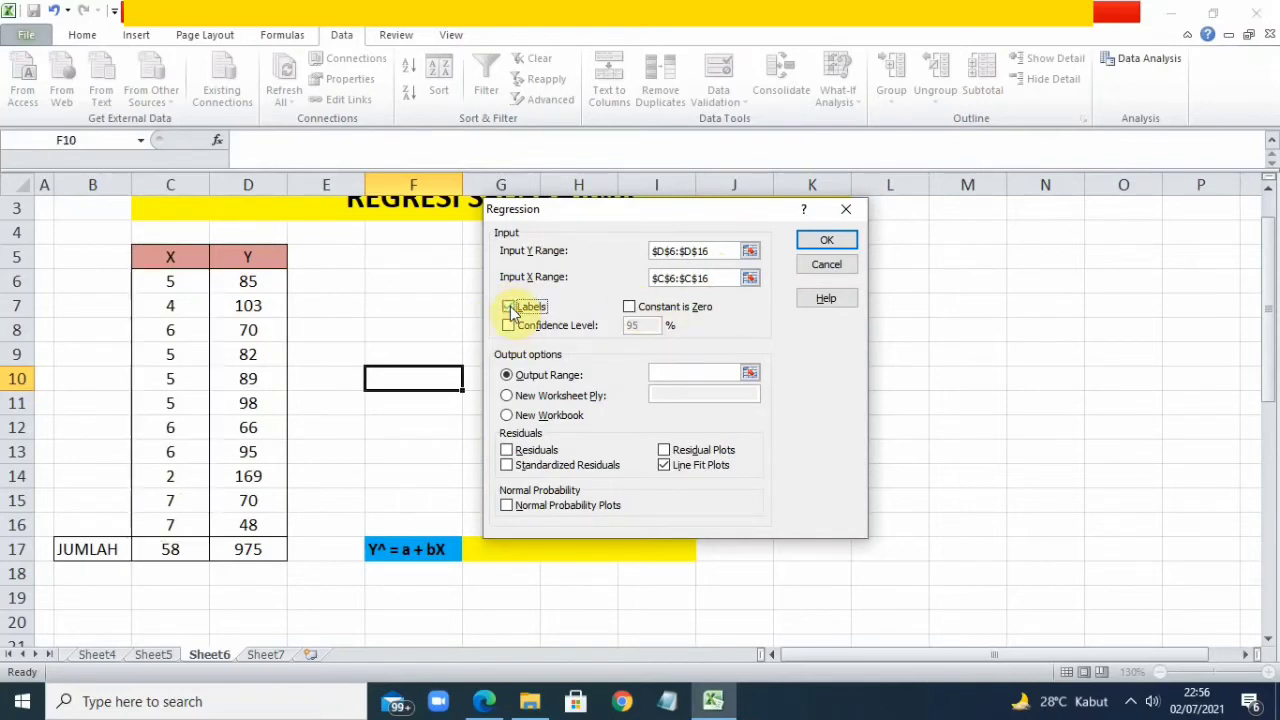
{"action": "left_click", "coordinate": [509, 307]}
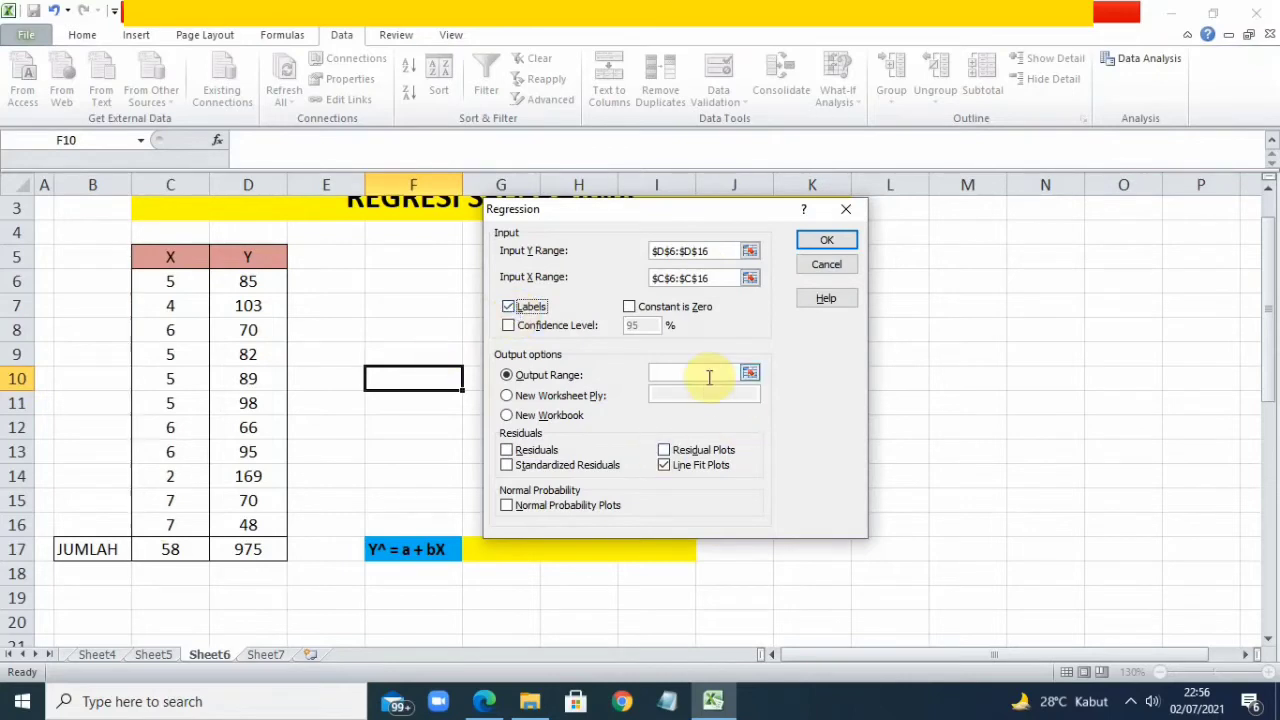
{"action": "left_click", "coordinate": [507, 374]}
{"action": "left_click", "coordinate": [507, 396]}
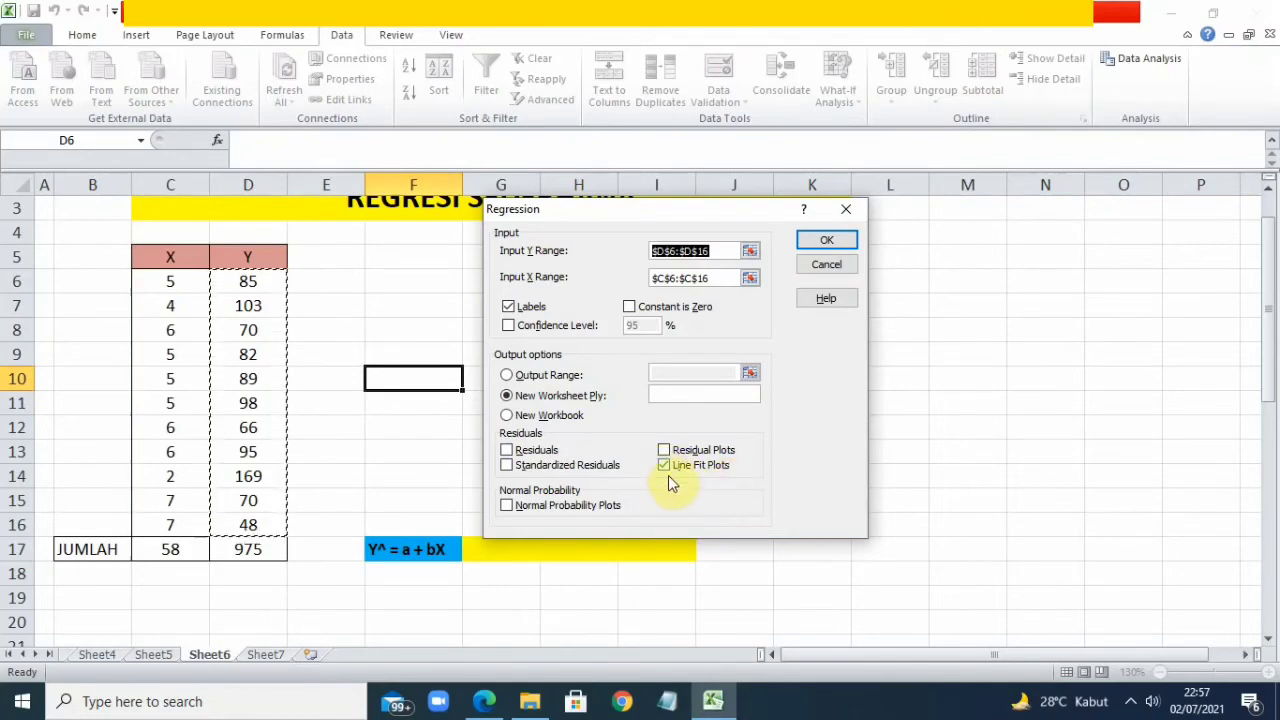
{"action": "left_click", "coordinate": [826, 243]}
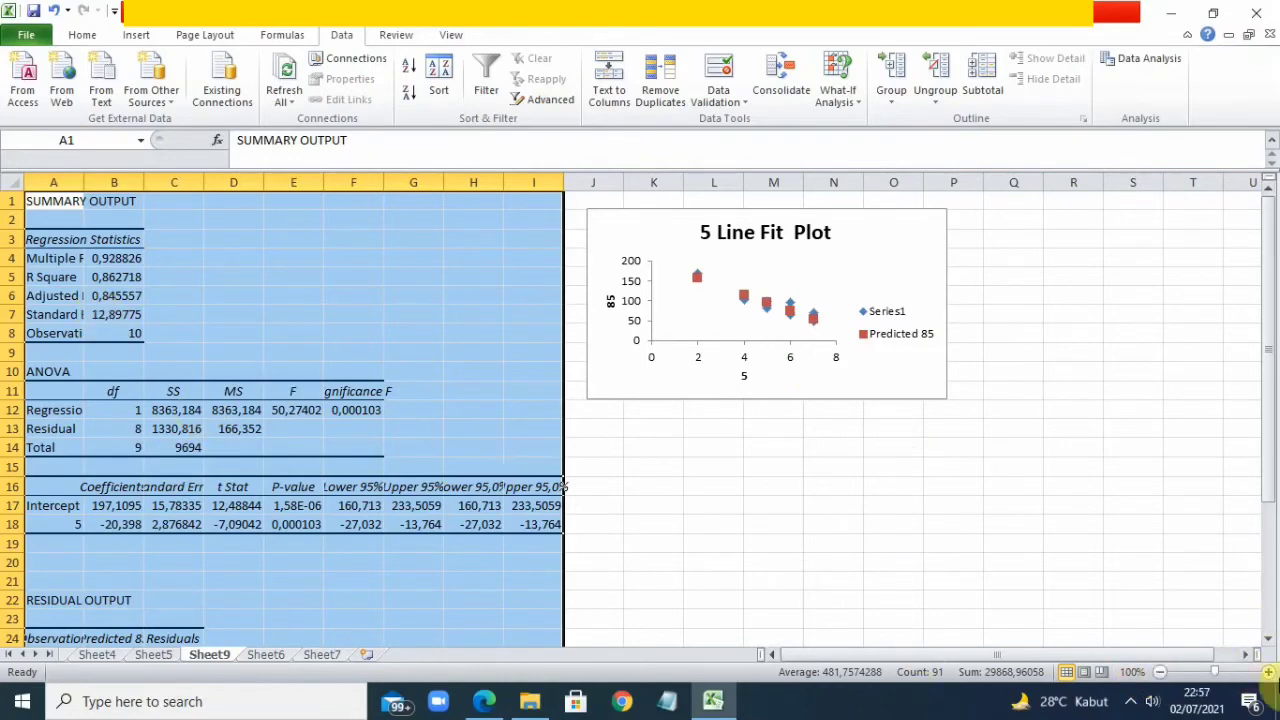
Step: Widen columns A to I of the regression output to fit their contents and review the residual output table
{"action": "left_click", "coordinate": [1272, 672]}
{"action": "left_click", "coordinate": [1272, 672]}
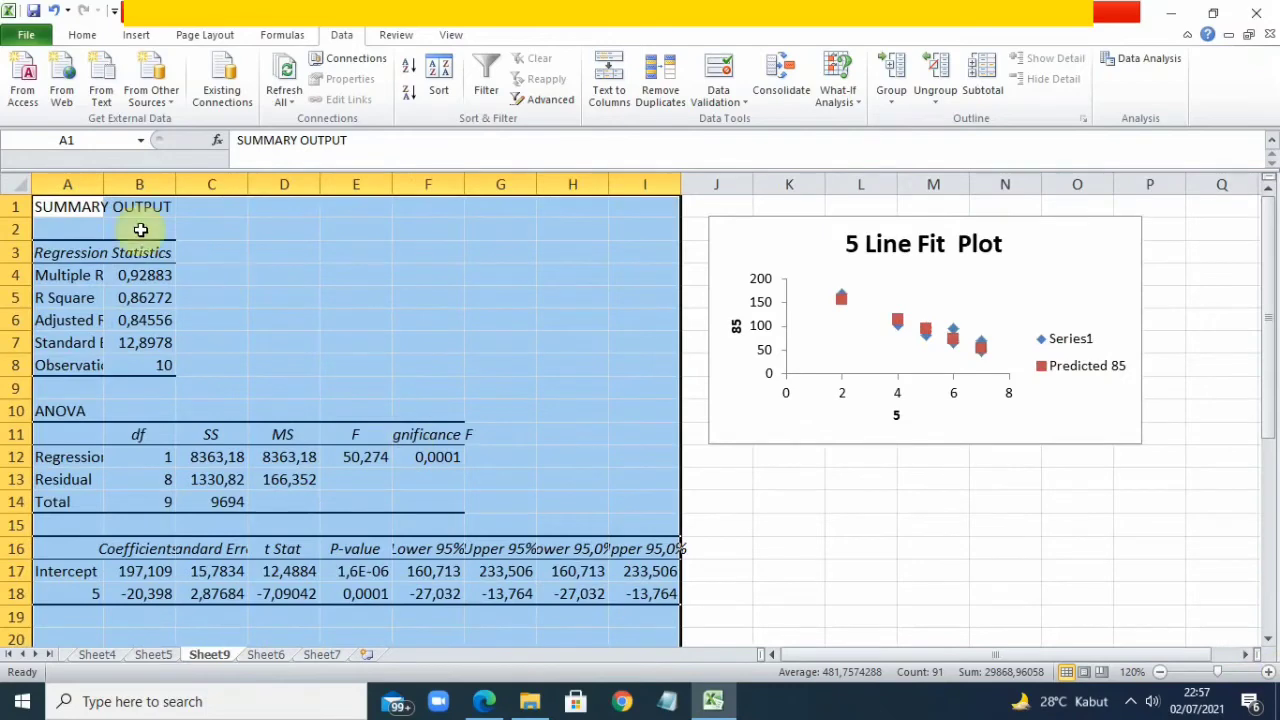
{"action": "left_click", "coordinate": [258, 272]}
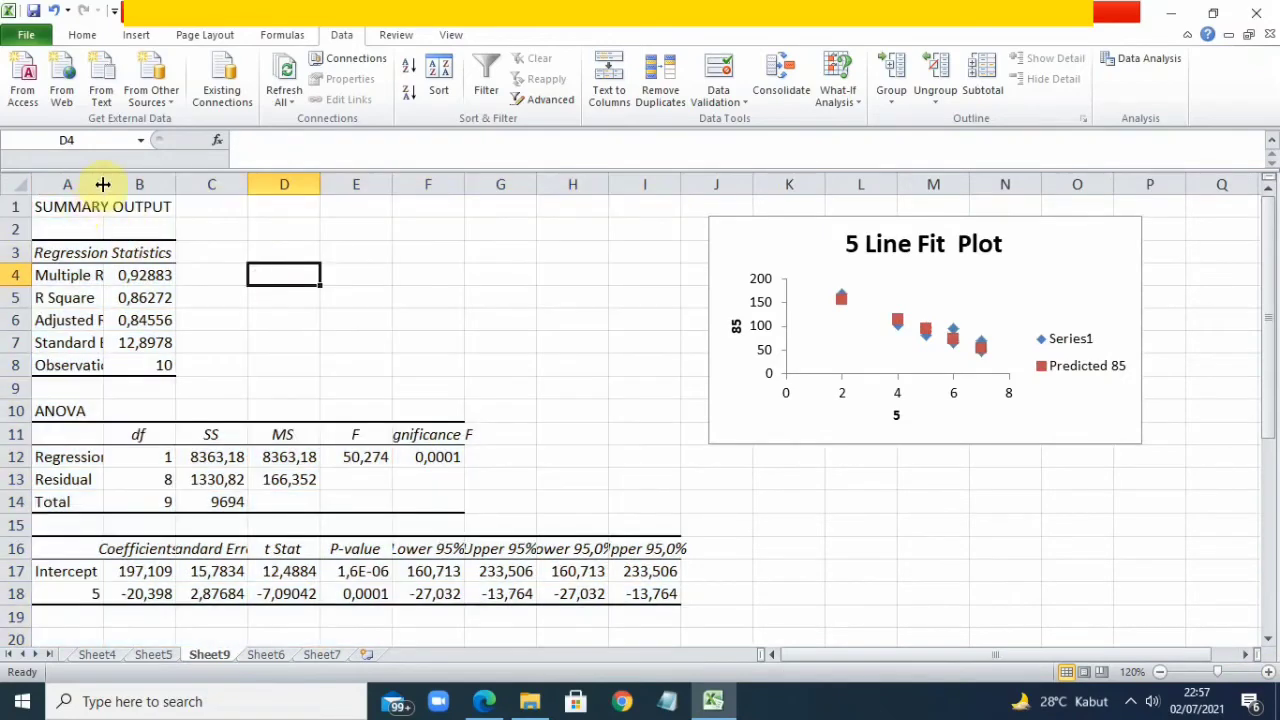
{"action": "left_click_drag", "start_coordinate": [102, 184], "coordinate": [253, 174]}
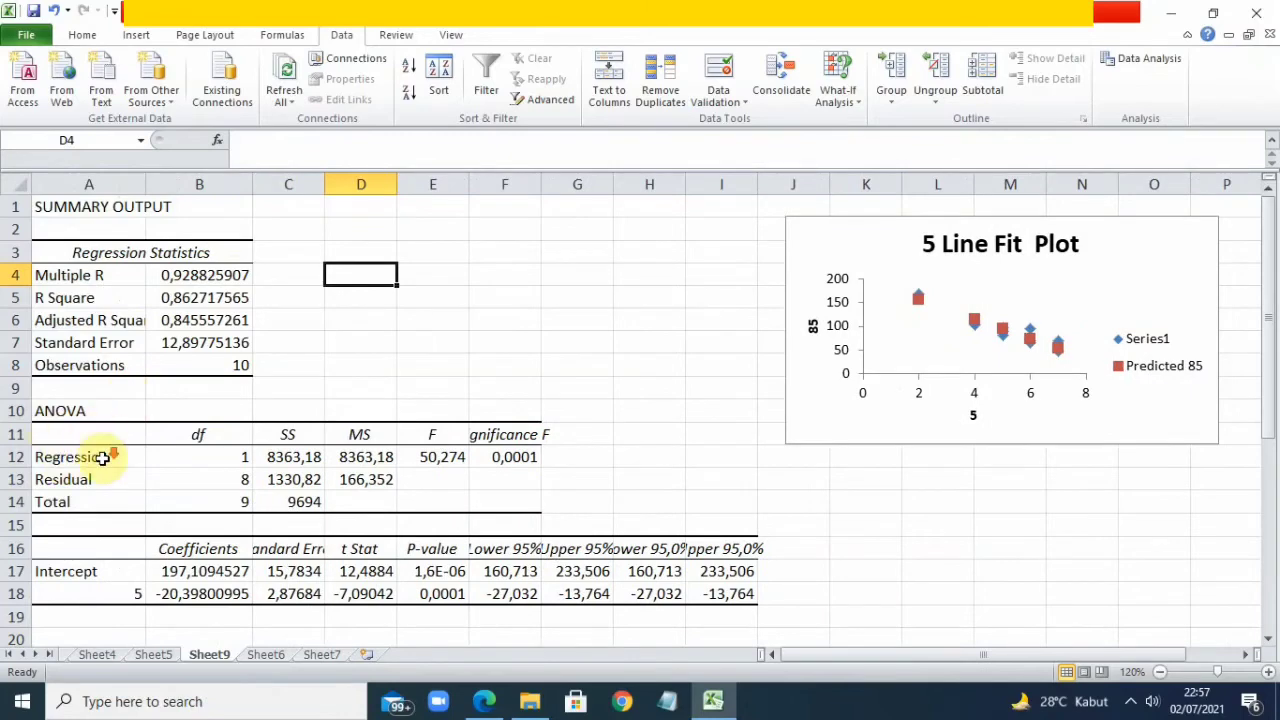
{"action": "scroll", "coordinate": [103, 457], "scroll_direction": "down", "scroll_amount": 2}
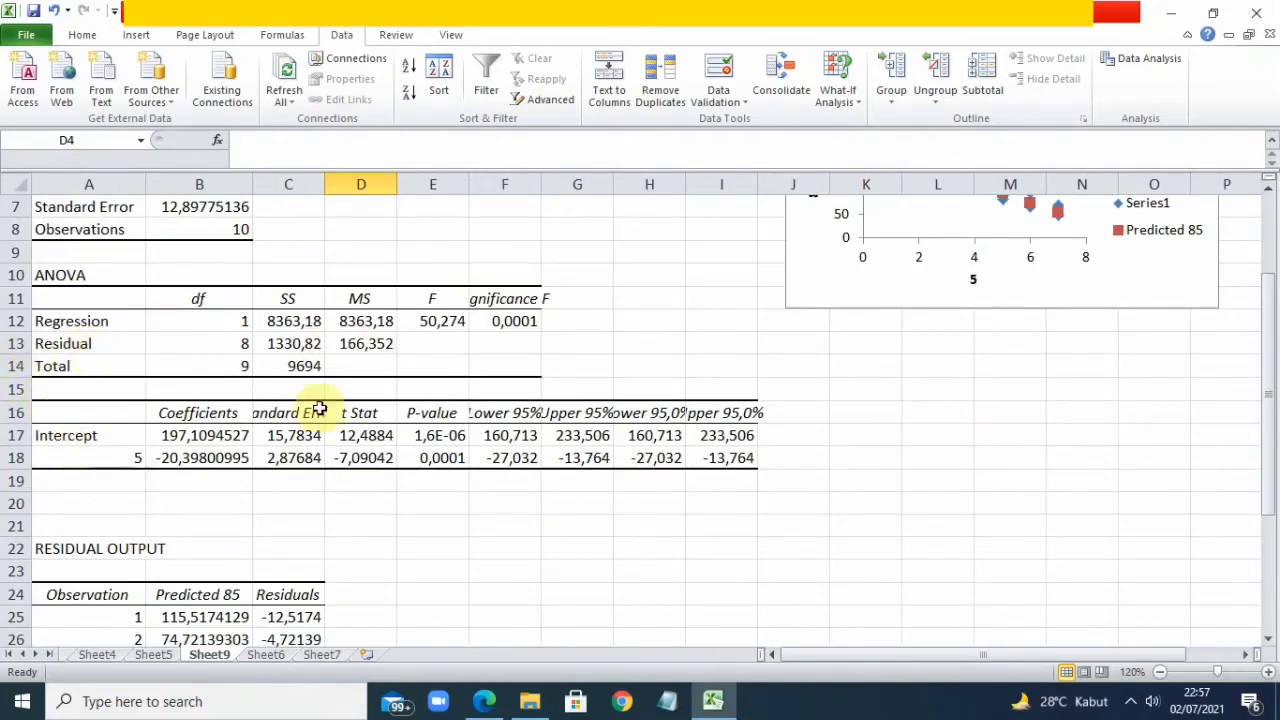
{"action": "left_click_drag", "start_coordinate": [328, 181], "coordinate": [909, 181]}
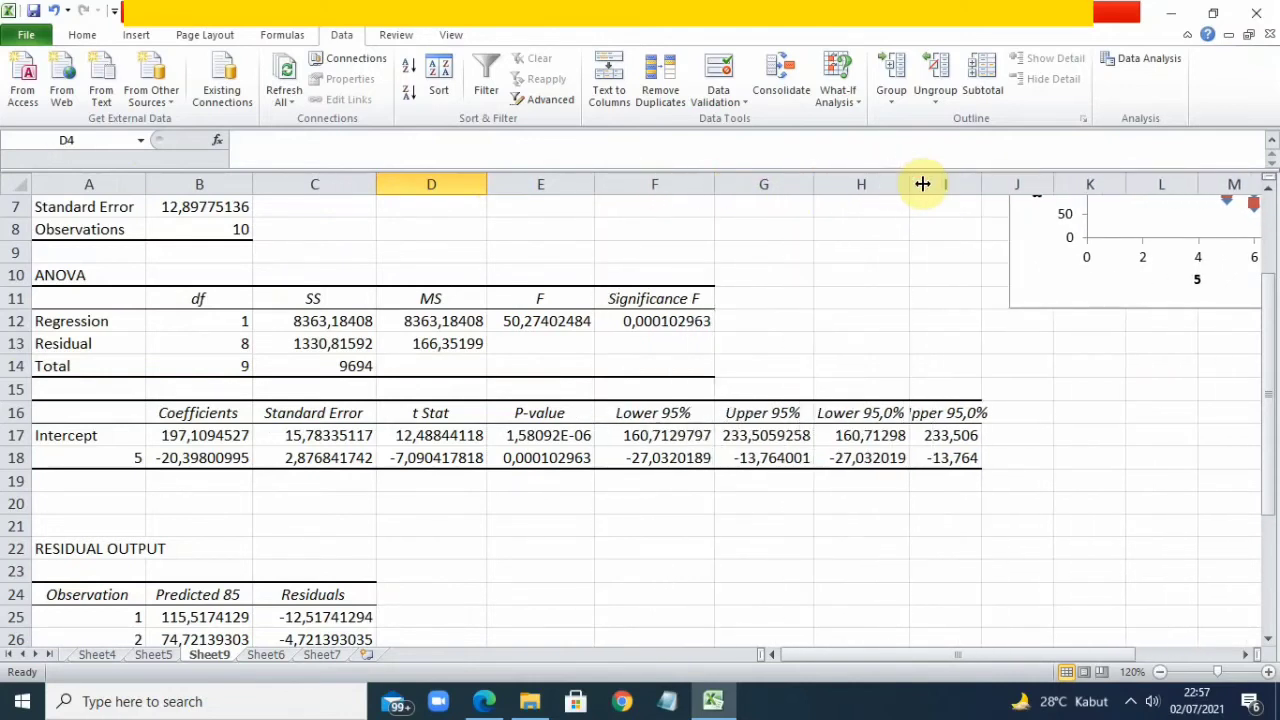
{"action": "left_click_drag", "start_coordinate": [986, 180], "coordinate": [1006, 180]}
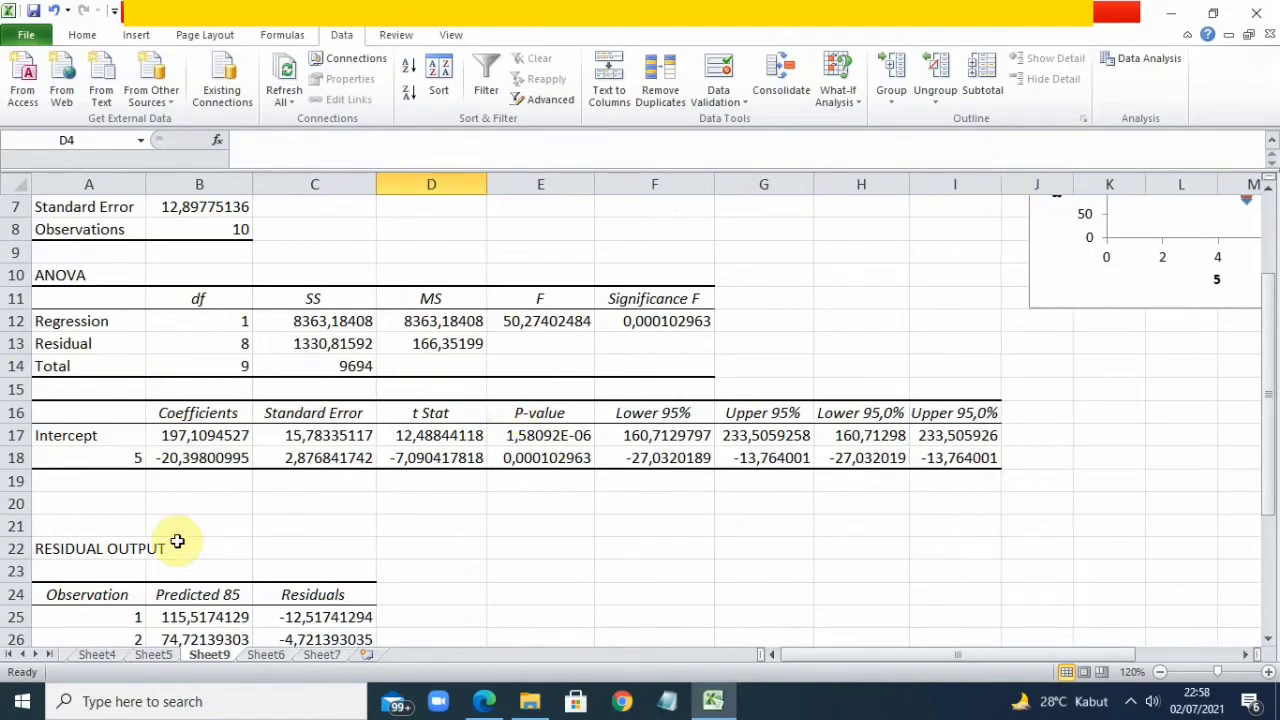
{"action": "scroll", "coordinate": [150, 530], "scroll_direction": "down", "scroll_amount": 2}
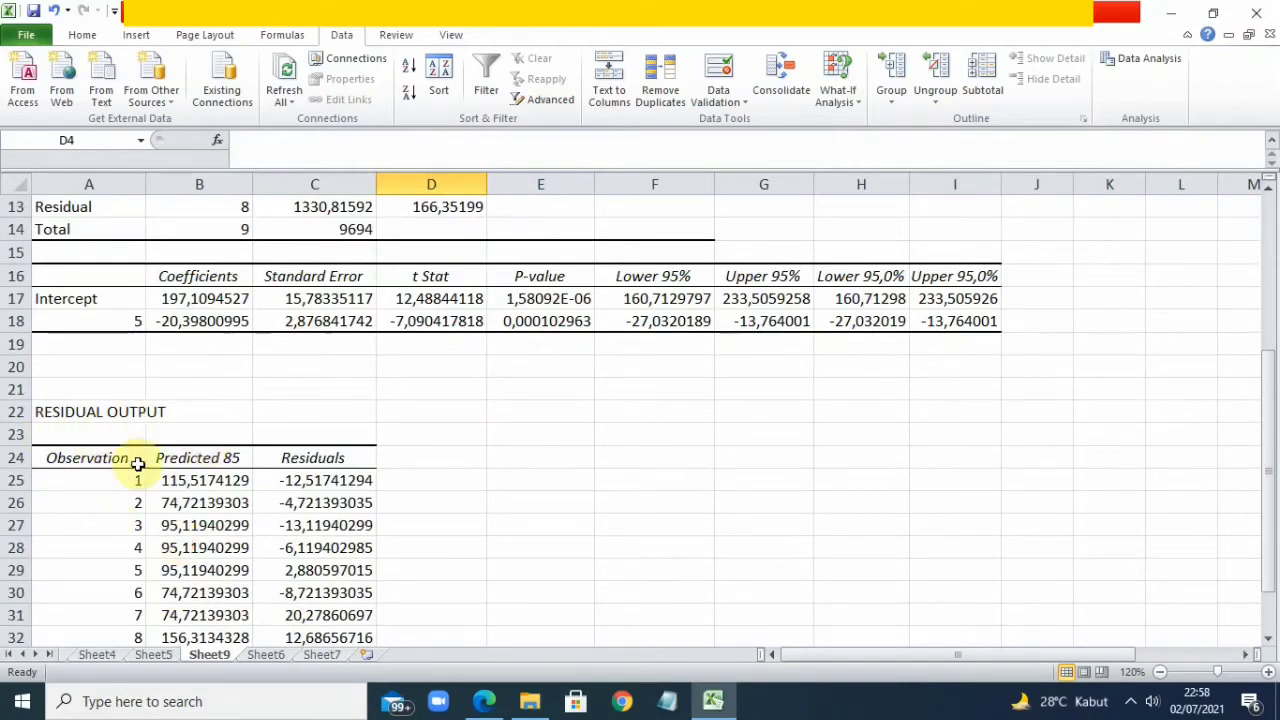
{"action": "scroll", "coordinate": [173, 484], "scroll_direction": "down", "scroll_amount": 3}
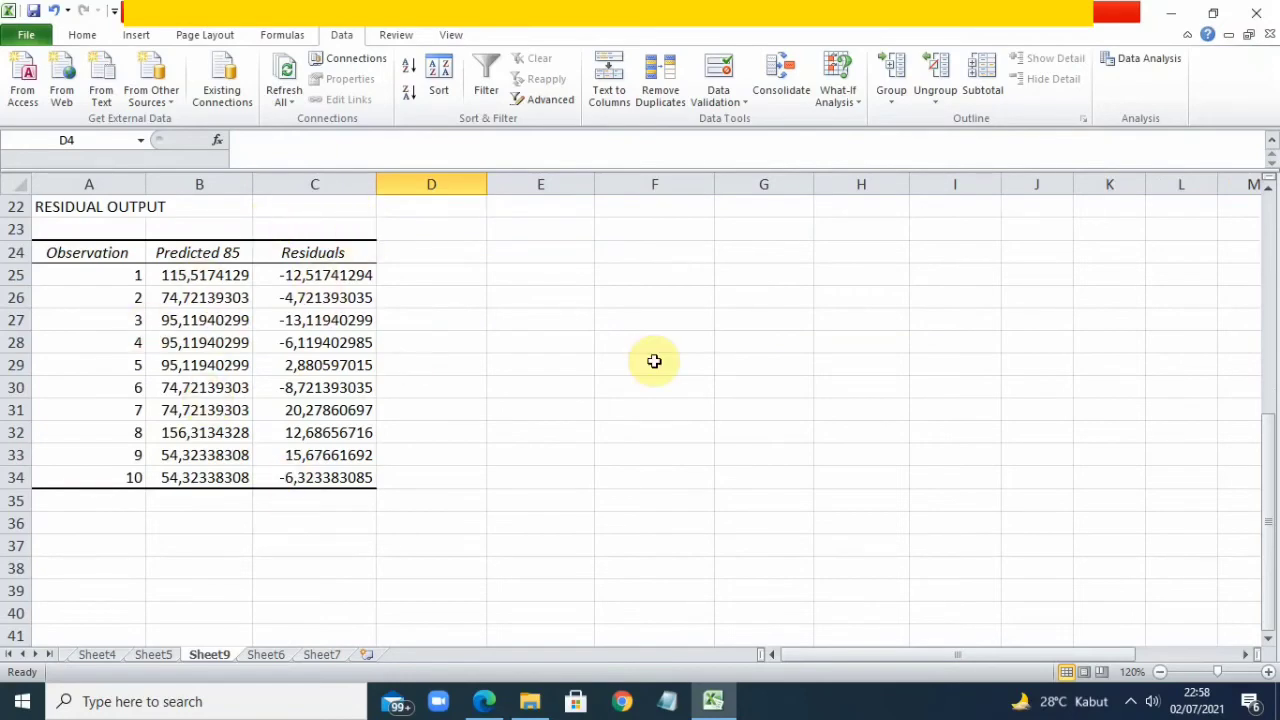
Step: Examine the intercept and X coefficients and the line fit plot in the regression output
{"action": "scroll", "coordinate": [654, 358], "scroll_direction": "up", "scroll_amount": 7}
{"action": "scroll", "coordinate": [343, 467], "scroll_direction": "down", "scroll_amount": 1}
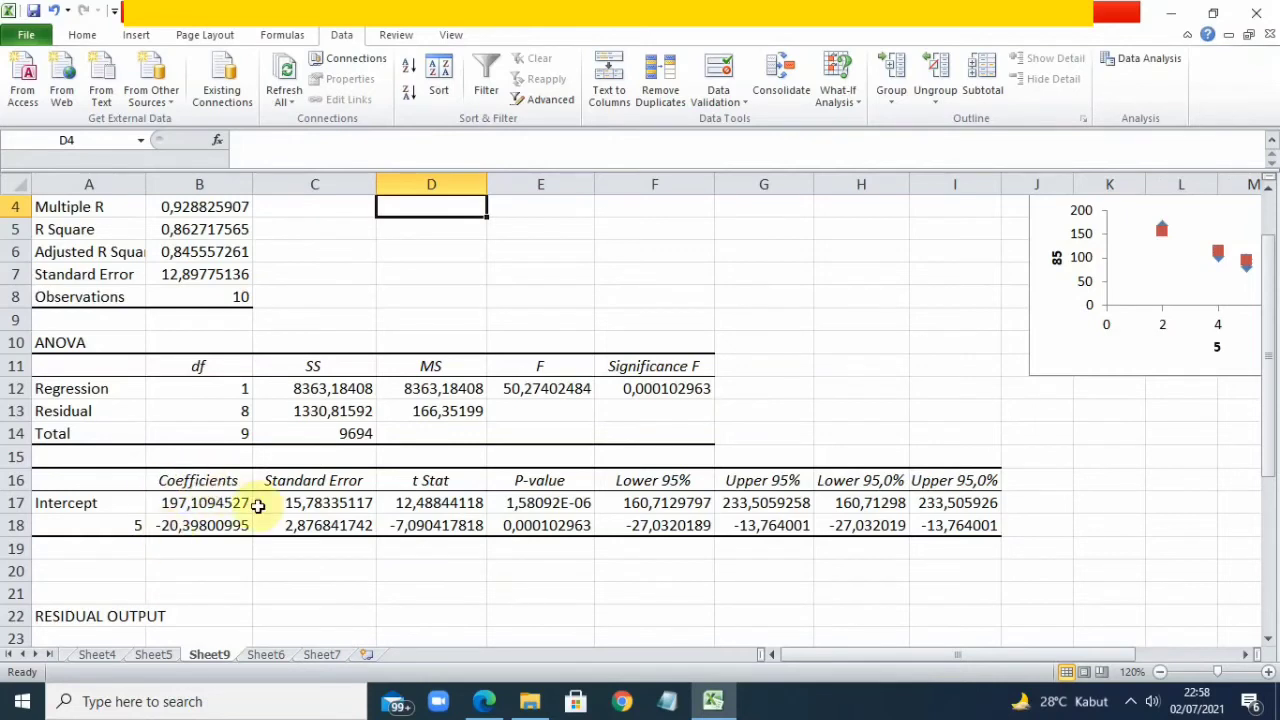
{"action": "left_click", "coordinate": [72, 502]}
{"action": "left_click", "coordinate": [109, 530]}
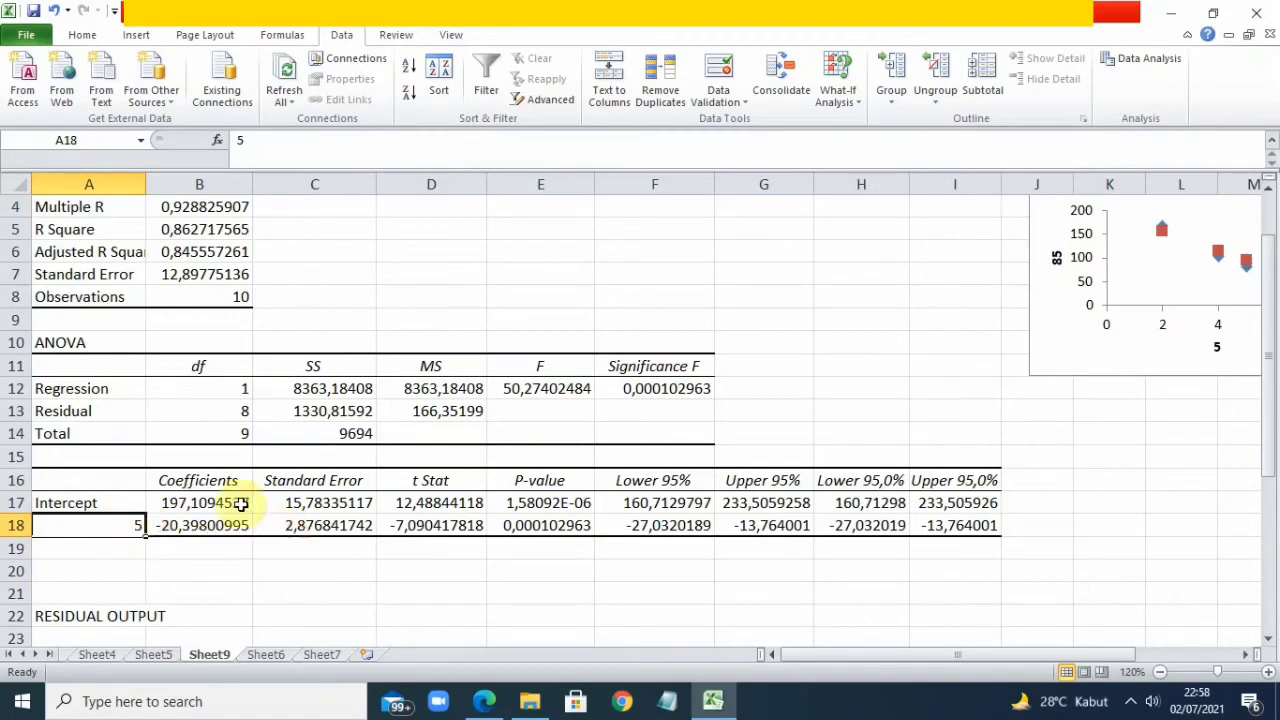
{"action": "left_click", "coordinate": [1143, 286]}
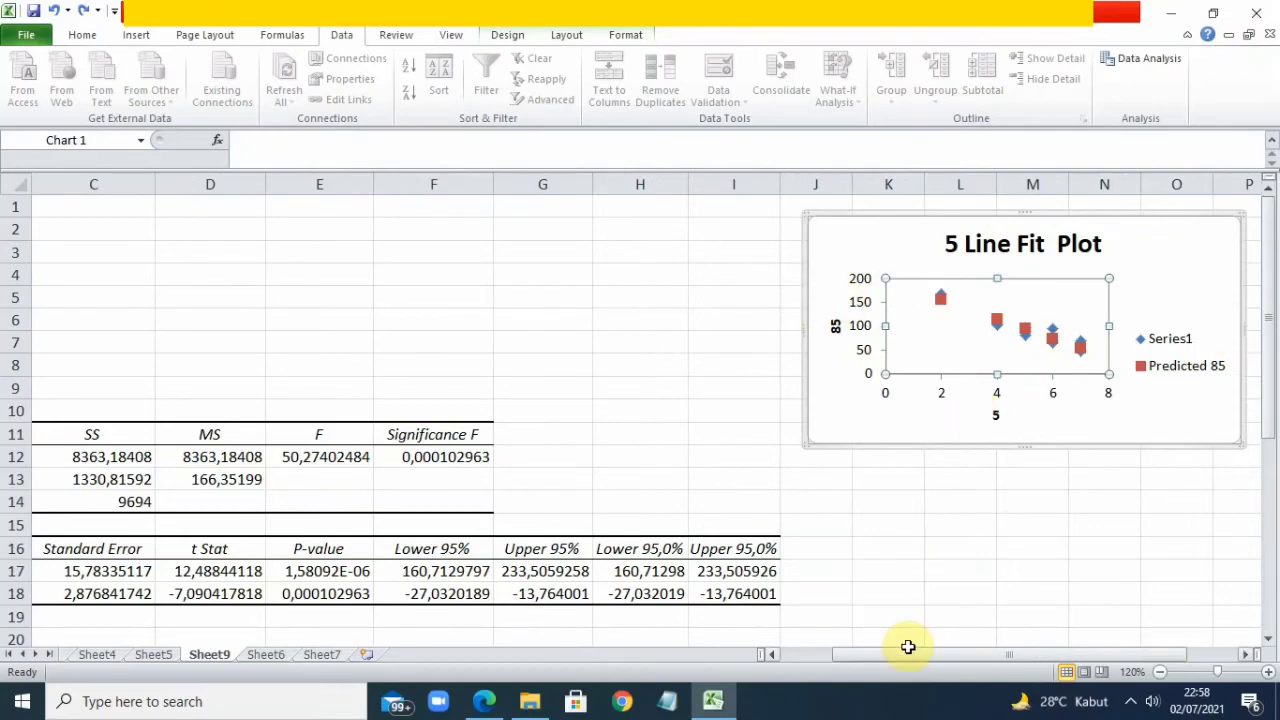
{"action": "left_click_drag", "start_coordinate": [801, 658], "coordinate": [791, 658]}
{"action": "scroll", "coordinate": [285, 560], "scroll_direction": "down", "scroll_amount": 2}
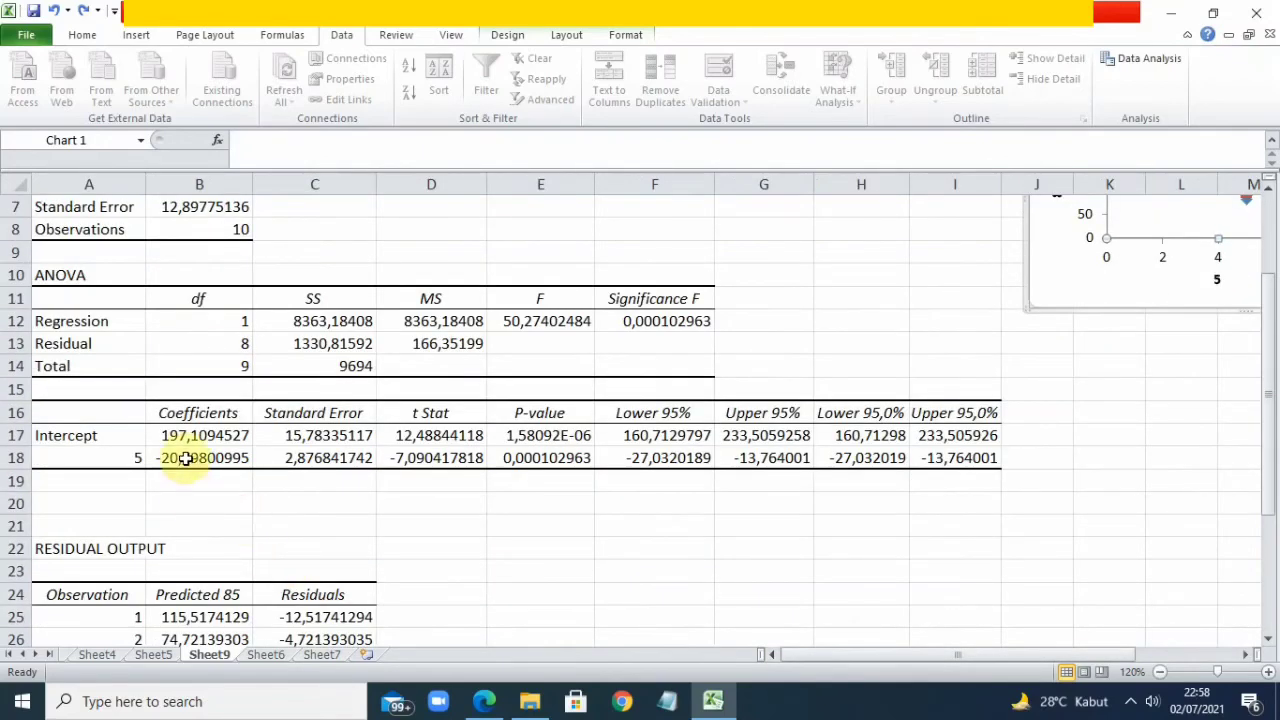
Step: Fill the intercept and X coefficient cells, B17 and B18, with yellow in the regression output
{"action": "left_click", "coordinate": [190, 443]}
{"action": "left_click", "coordinate": [90, 36]}
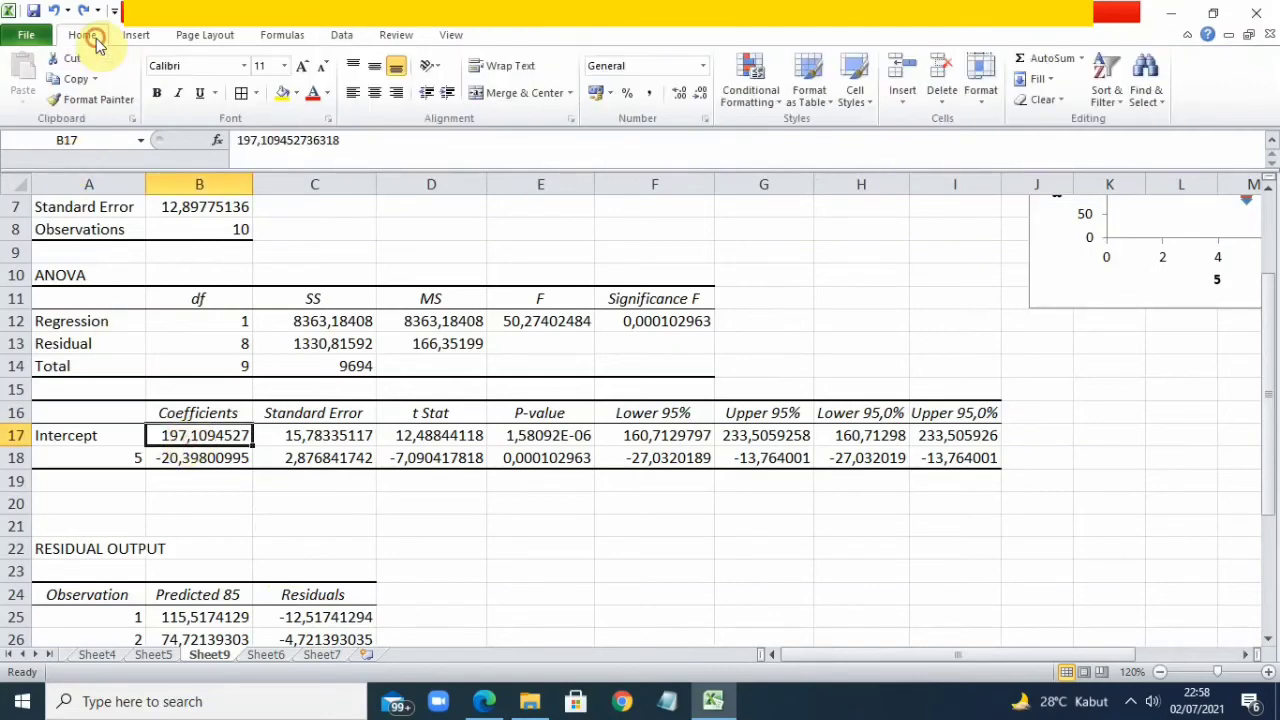
{"action": "left_click", "coordinate": [282, 96]}
{"action": "left_click", "coordinate": [200, 458]}
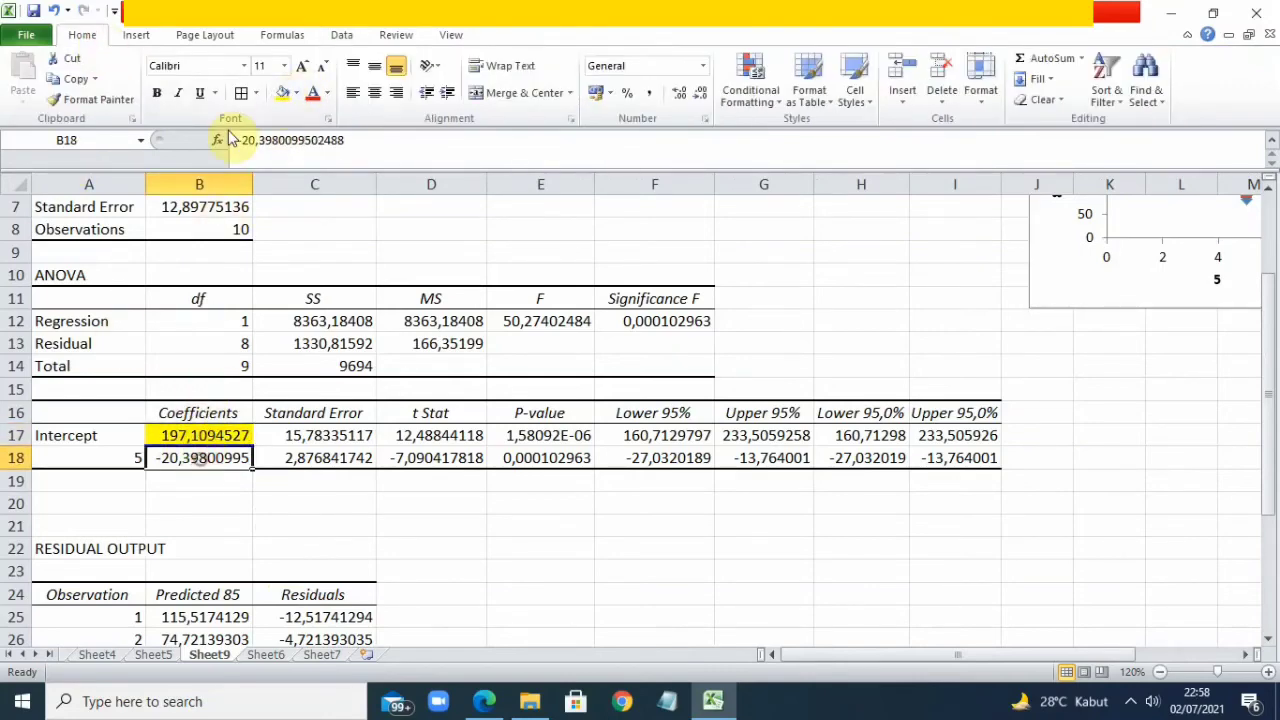
{"action": "left_click", "coordinate": [282, 96]}
{"action": "left_click", "coordinate": [200, 500]}
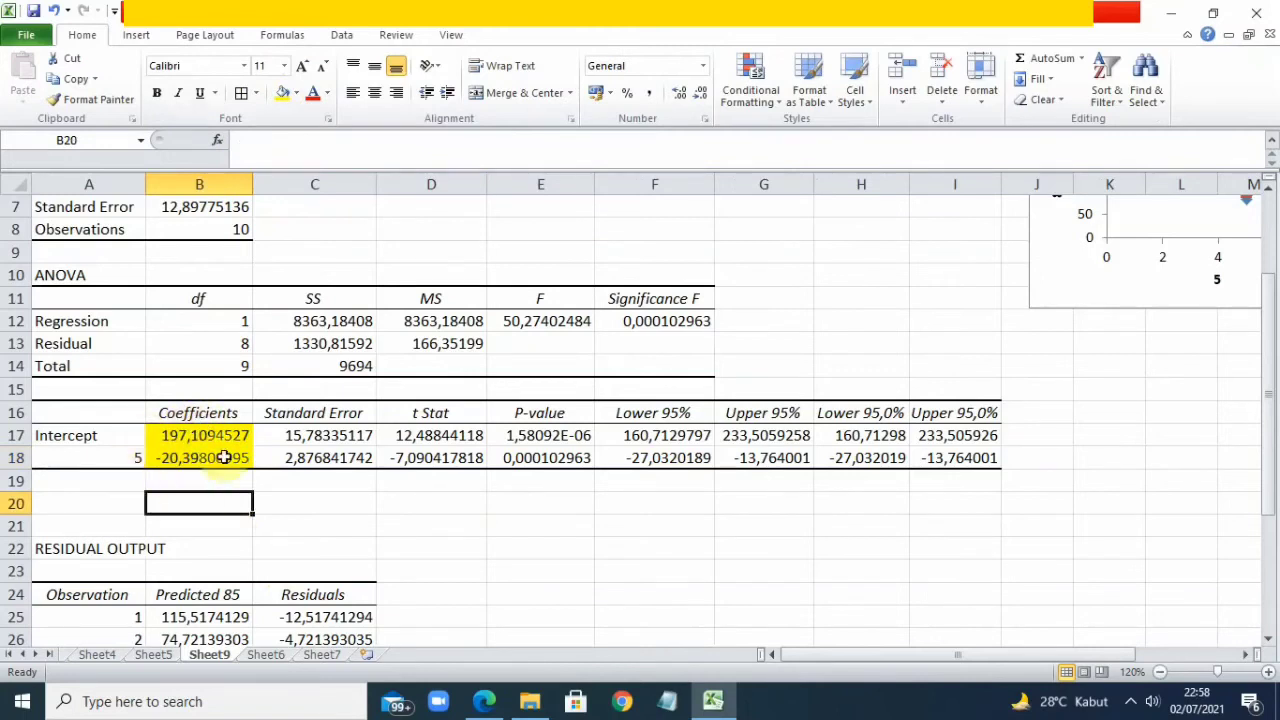
Step: Start the equation in merged cell G17 on Sheet6 with 197,109+, taking the intercept from Sheet9
{"action": "left_click", "coordinate": [265, 654]}
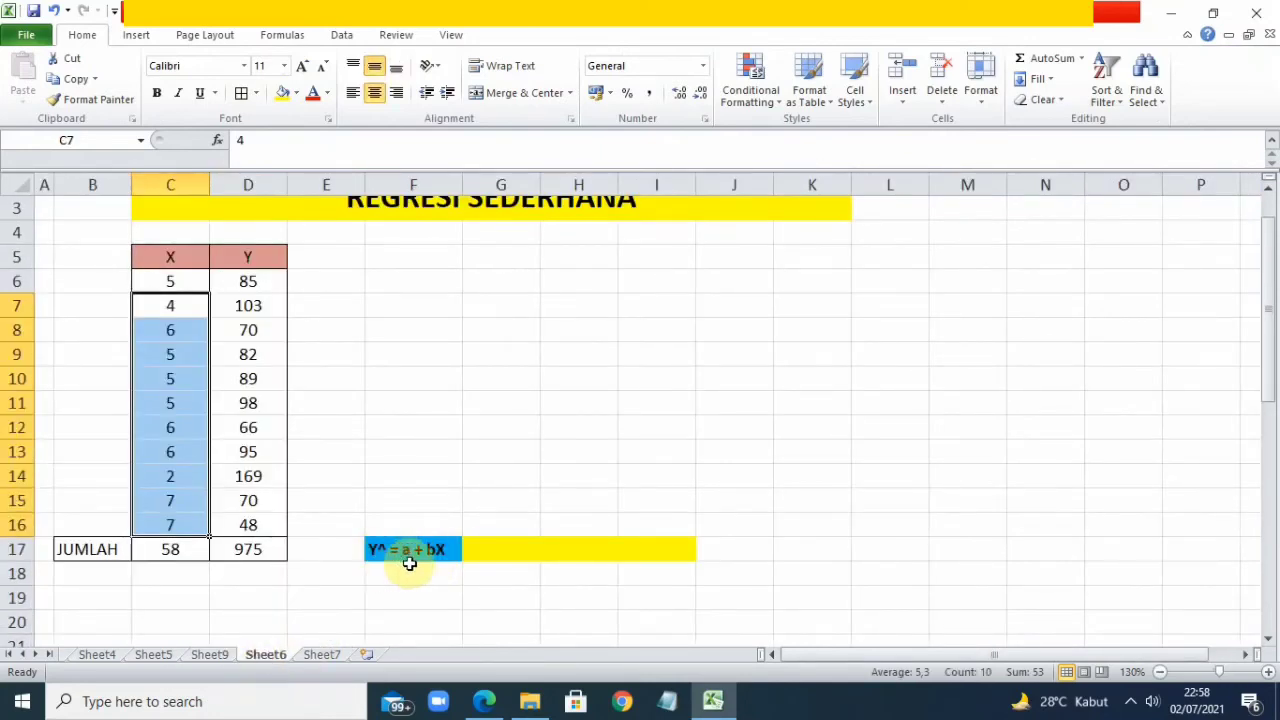
{"action": "left_click", "coordinate": [503, 551]}
{"action": "double_click", "coordinate": [503, 551]}
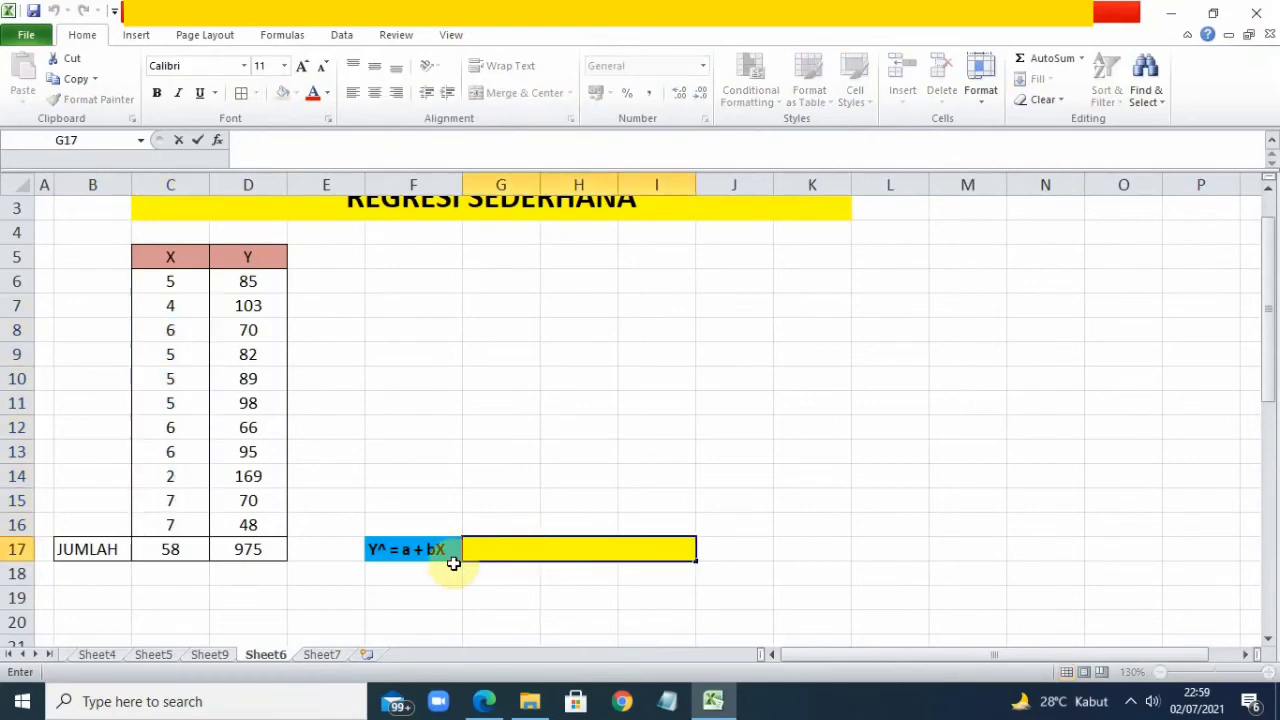
{"action": "left_click", "coordinate": [209, 654]}
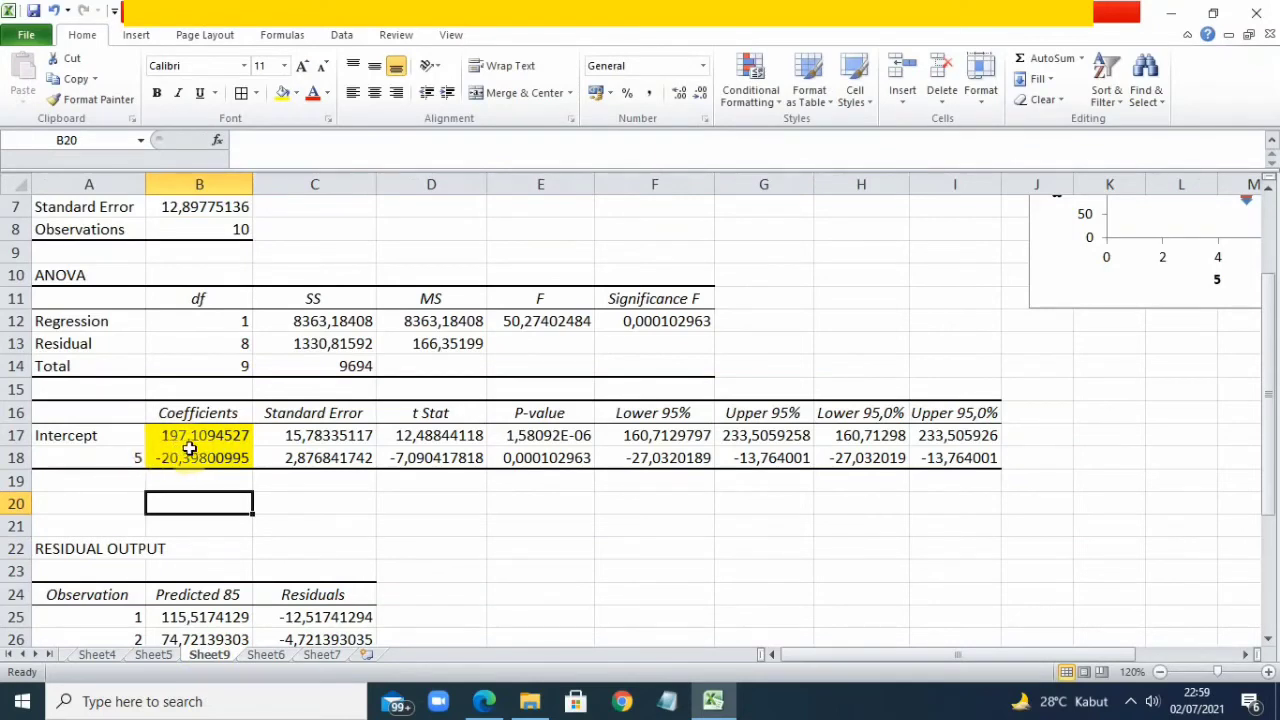
{"action": "left_click", "coordinate": [259, 656]}
{"action": "type", "text": "197,109+"}
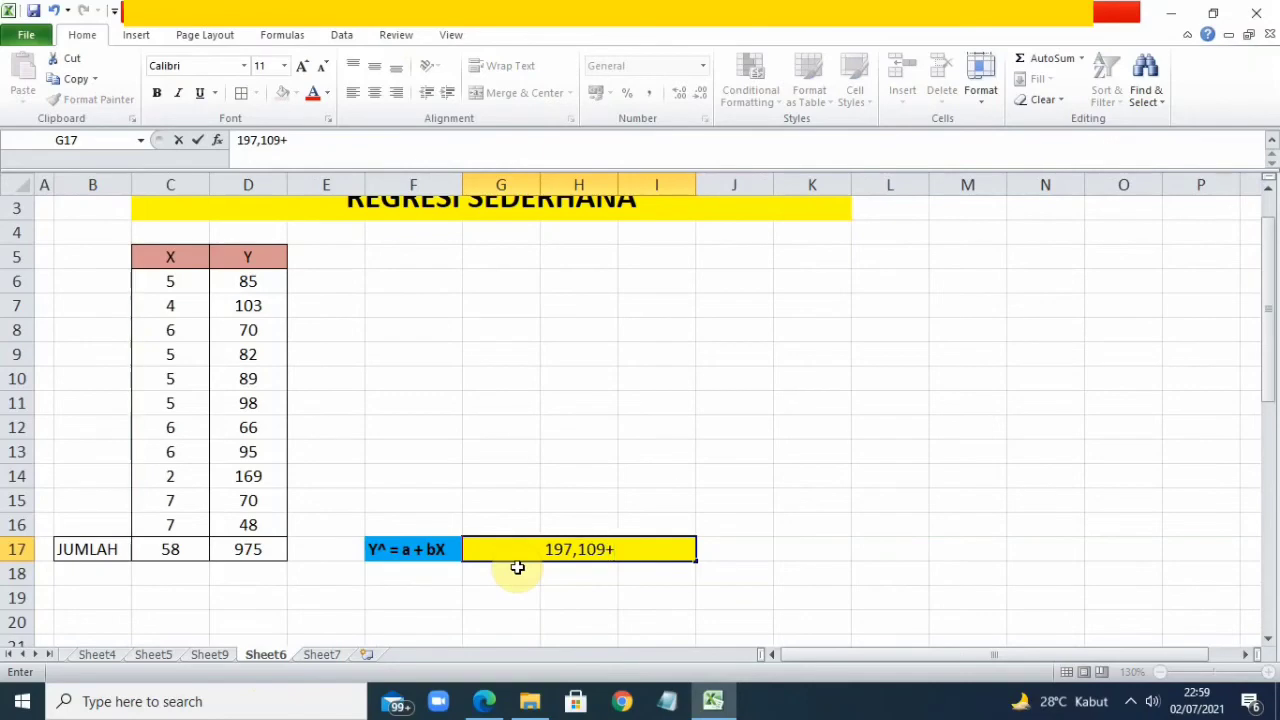
Step: Change the equation in G17 to 197,109-20,398X, taking the slope from the X coefficient on Sheet9
{"action": "left_click", "coordinate": [215, 656]}
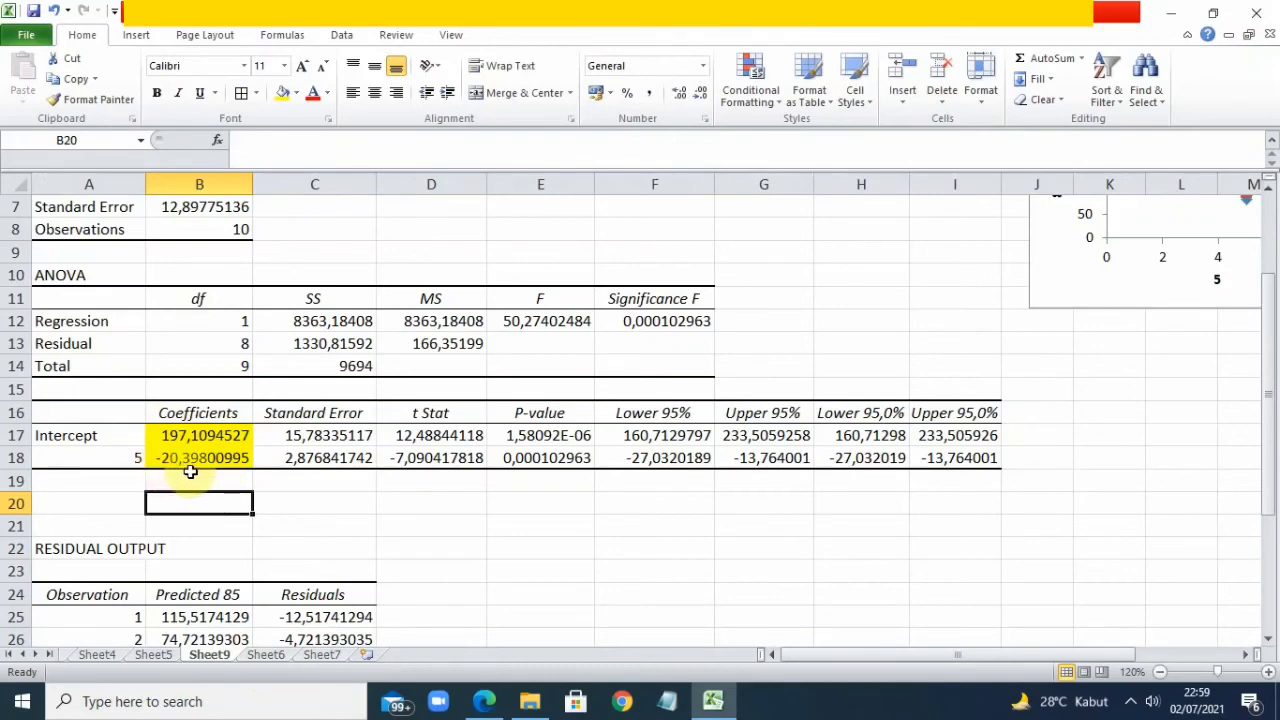
{"action": "left_click", "coordinate": [266, 655]}
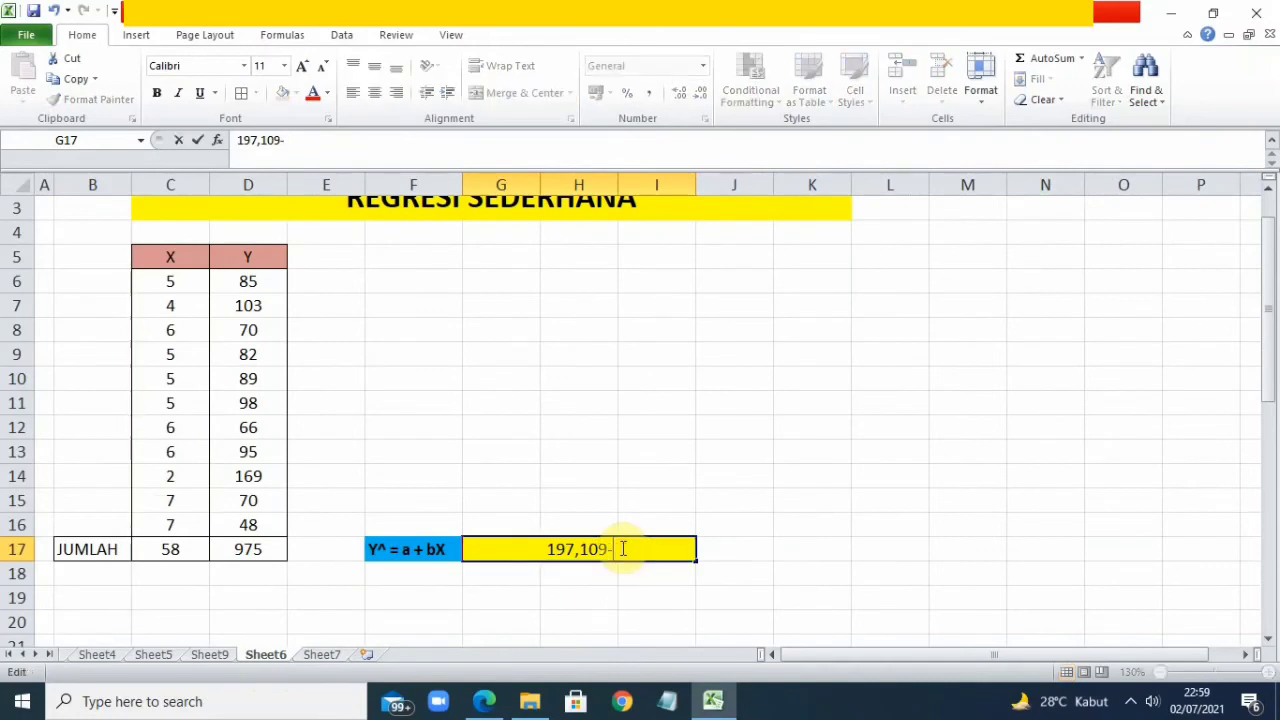
{"action": "type", "text": "0"}
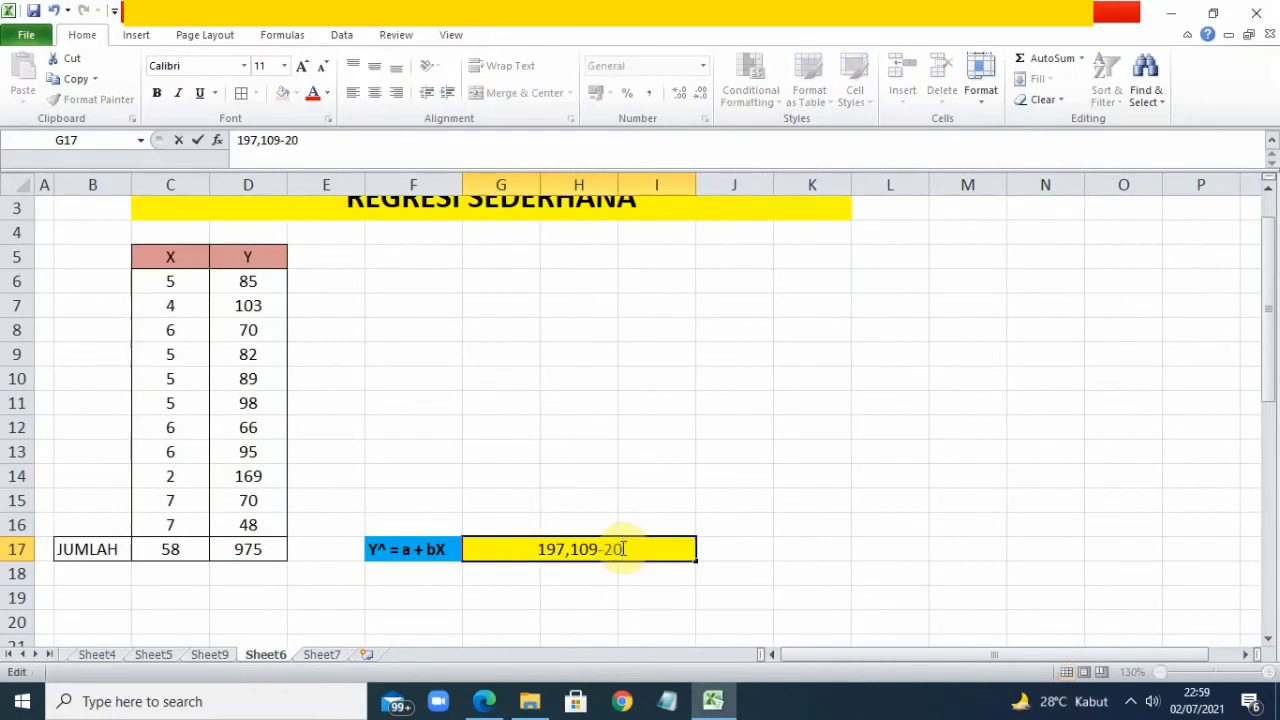
{"action": "type", "text": ",398"}
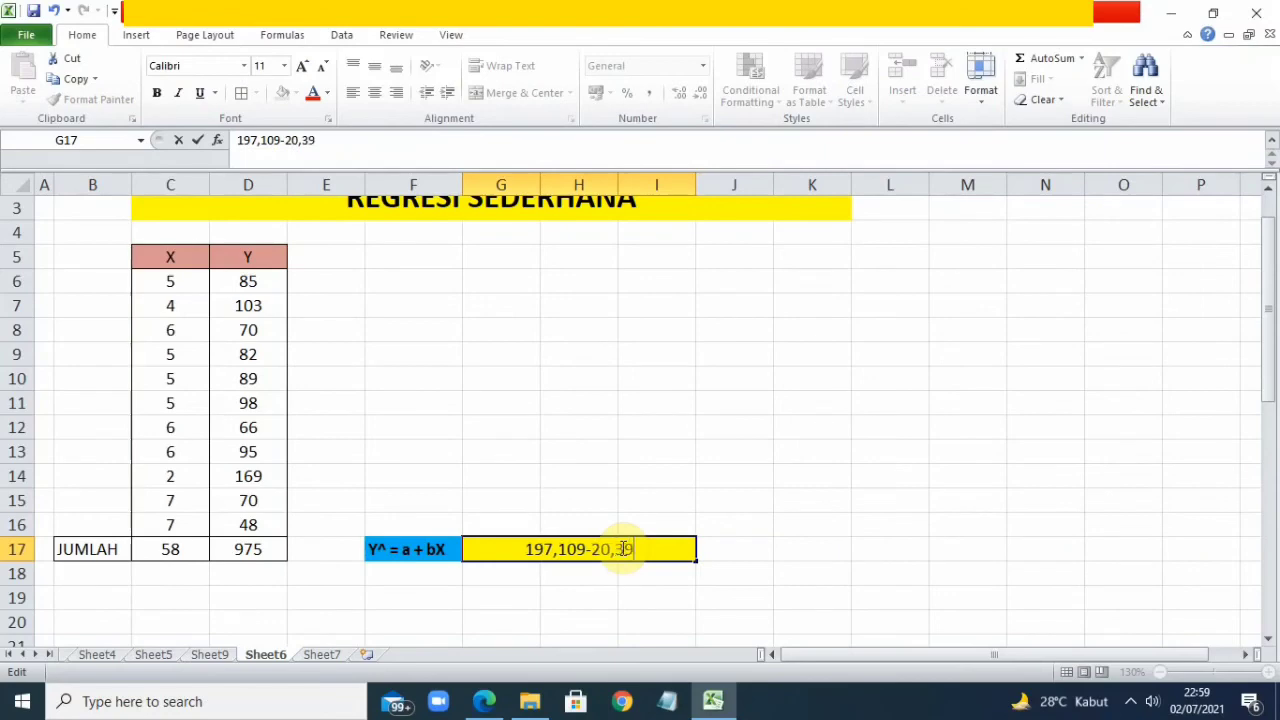
{"action": "left_click", "coordinate": [209, 656]}
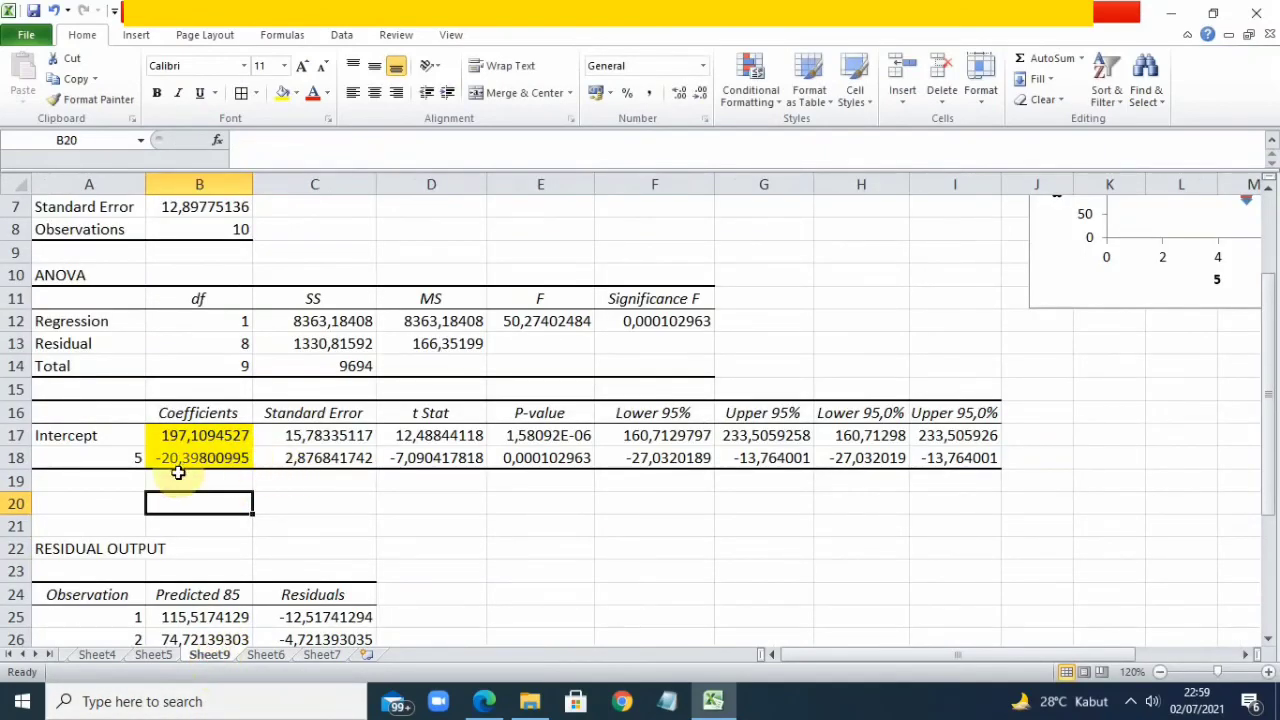
{"action": "left_click", "coordinate": [262, 655]}
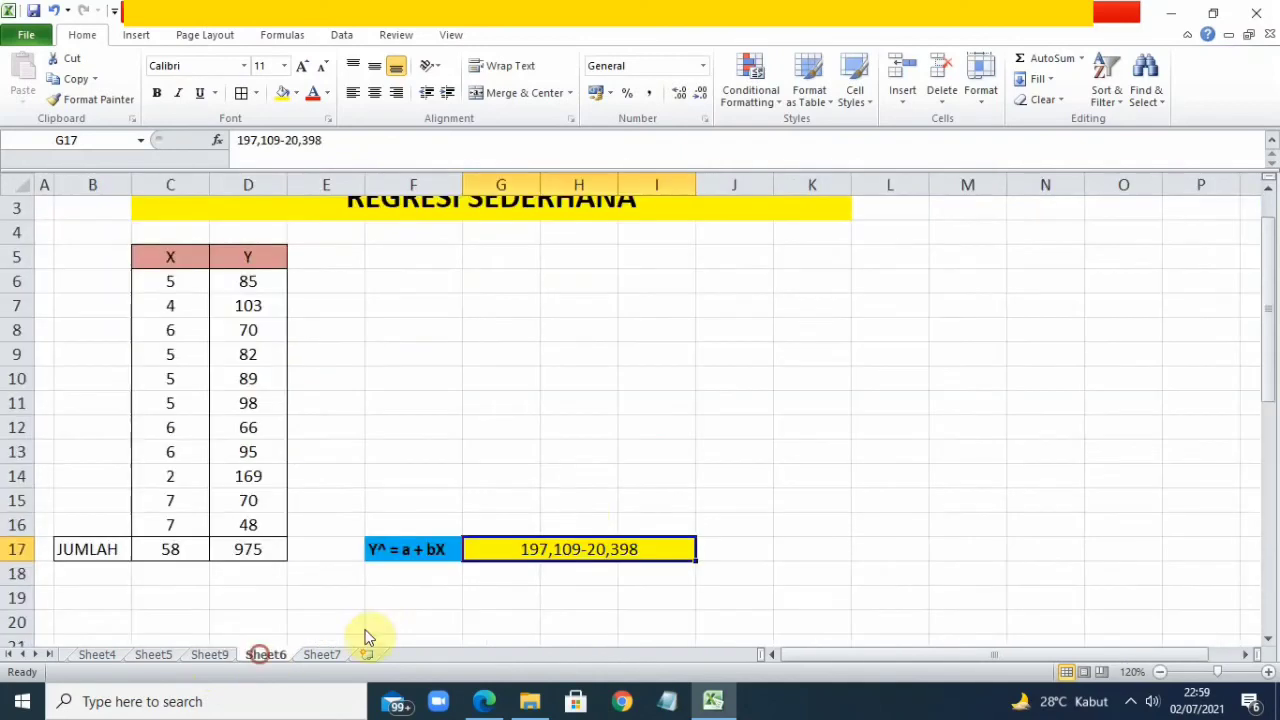
{"action": "double_click", "coordinate": [645, 550]}
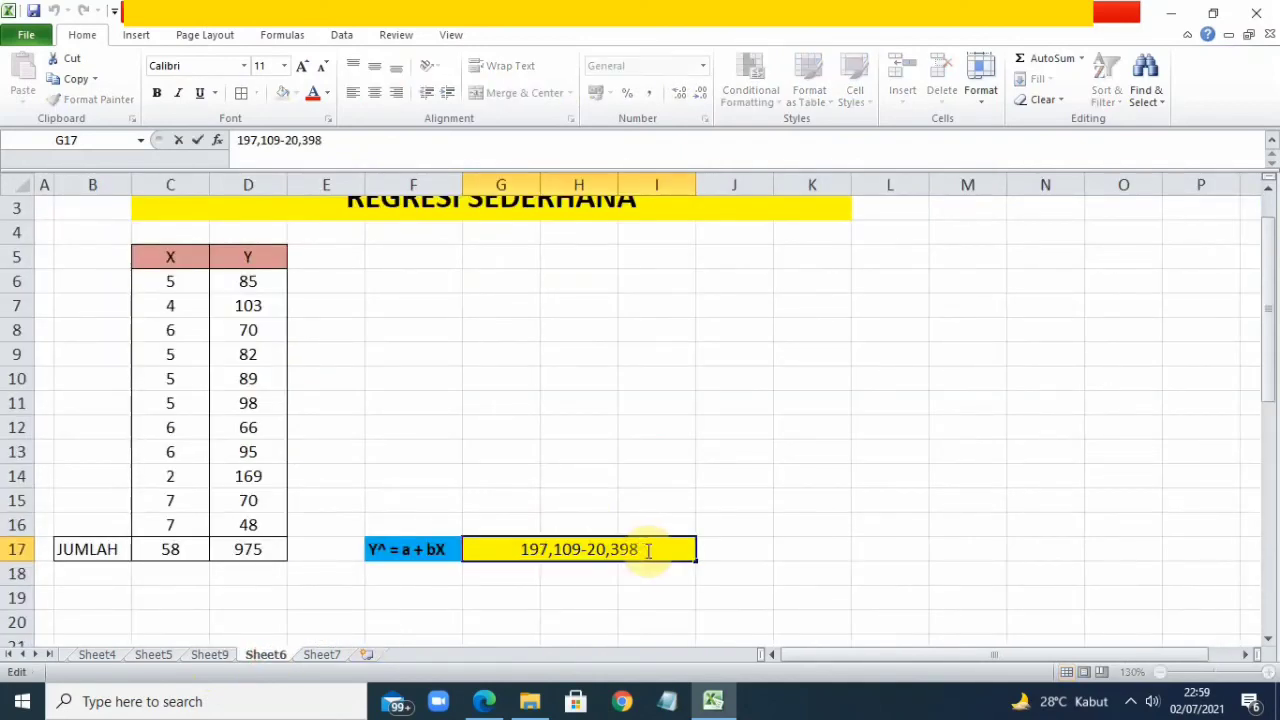
{"action": "type", "text": "X"}
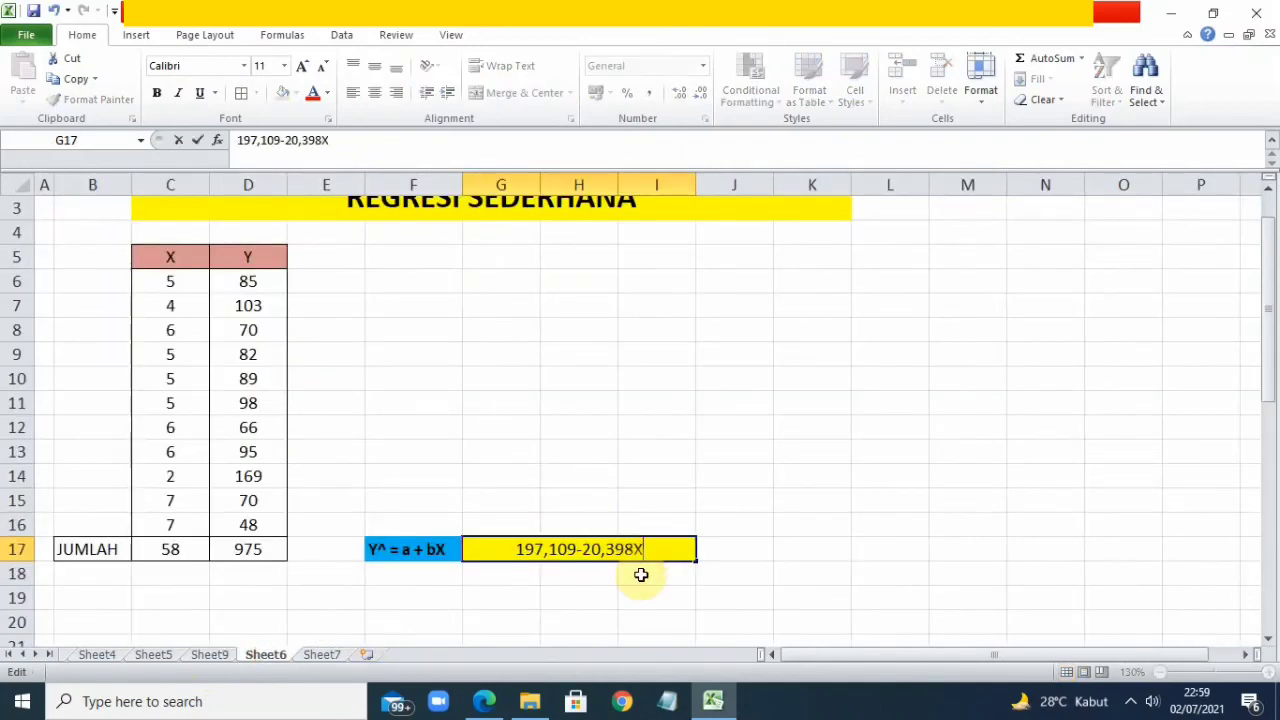
{"action": "left_click", "coordinate": [565, 574]}
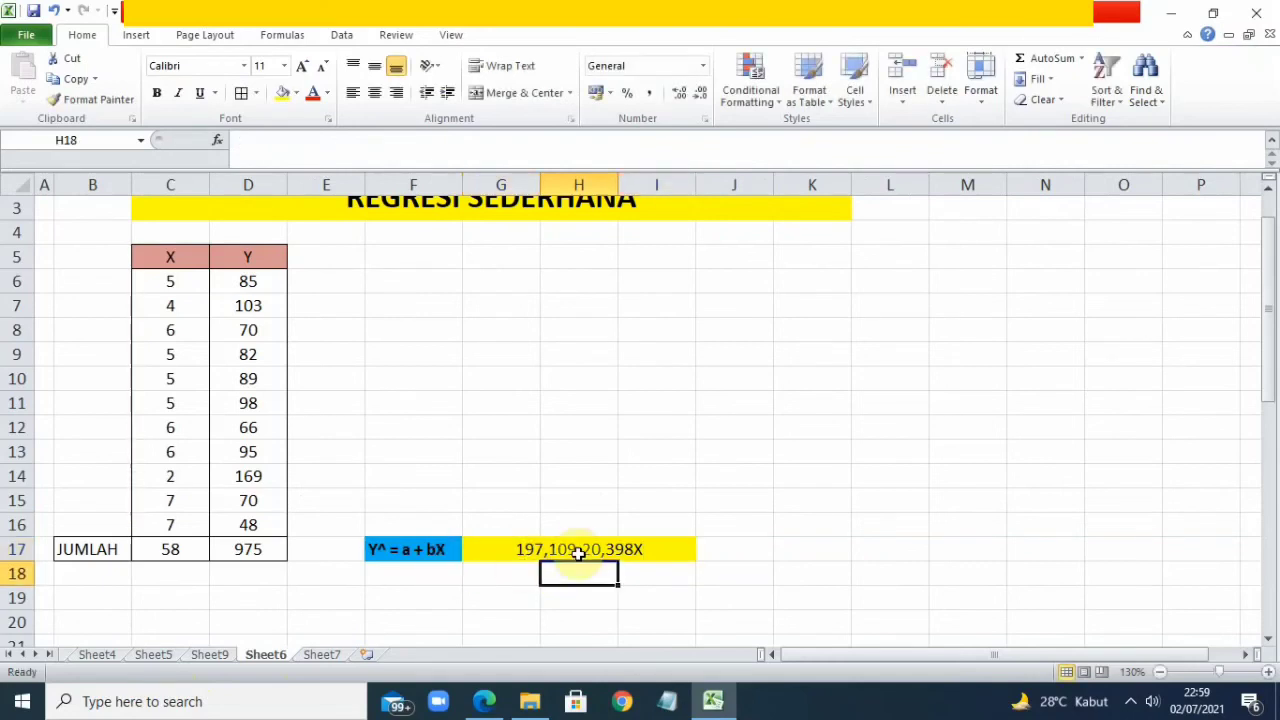
Step: Prefix the equation in G17 with Y^= so that it reads Y^=197,109-20,398X
{"action": "left_click", "coordinate": [490, 548]}
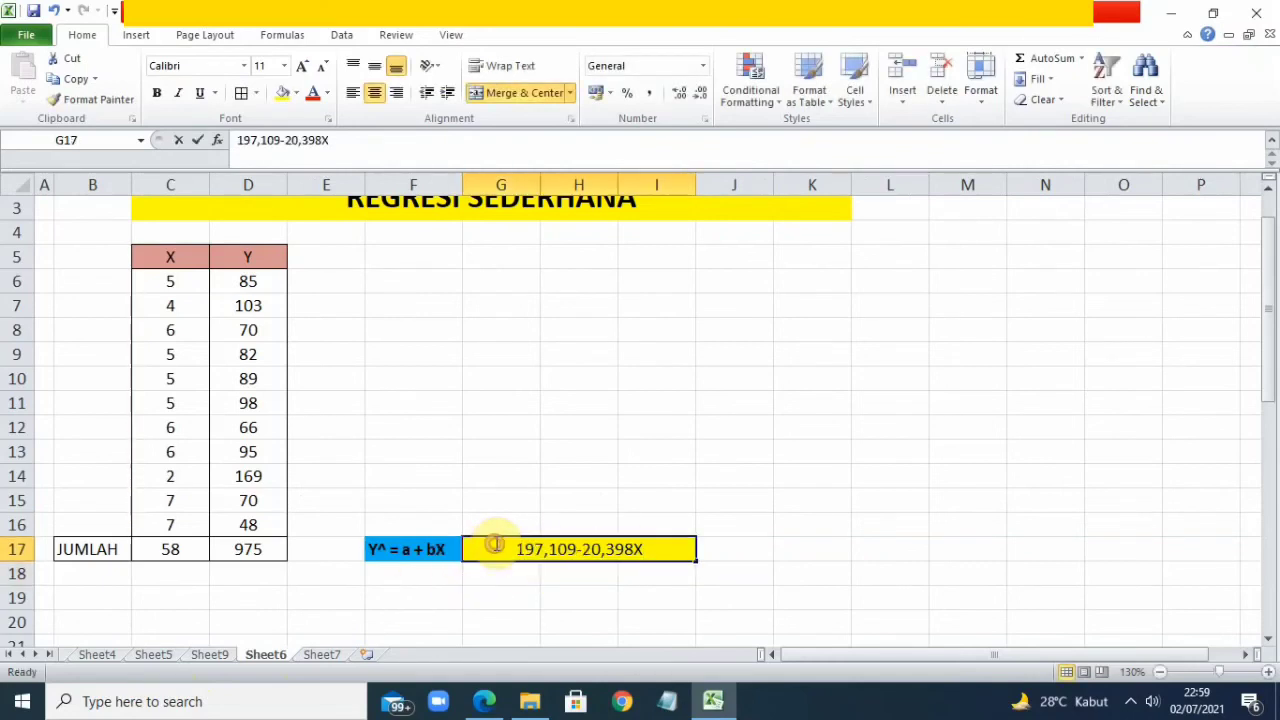
{"action": "double_click", "coordinate": [500, 546]}
{"action": "type", "text": "Y"}
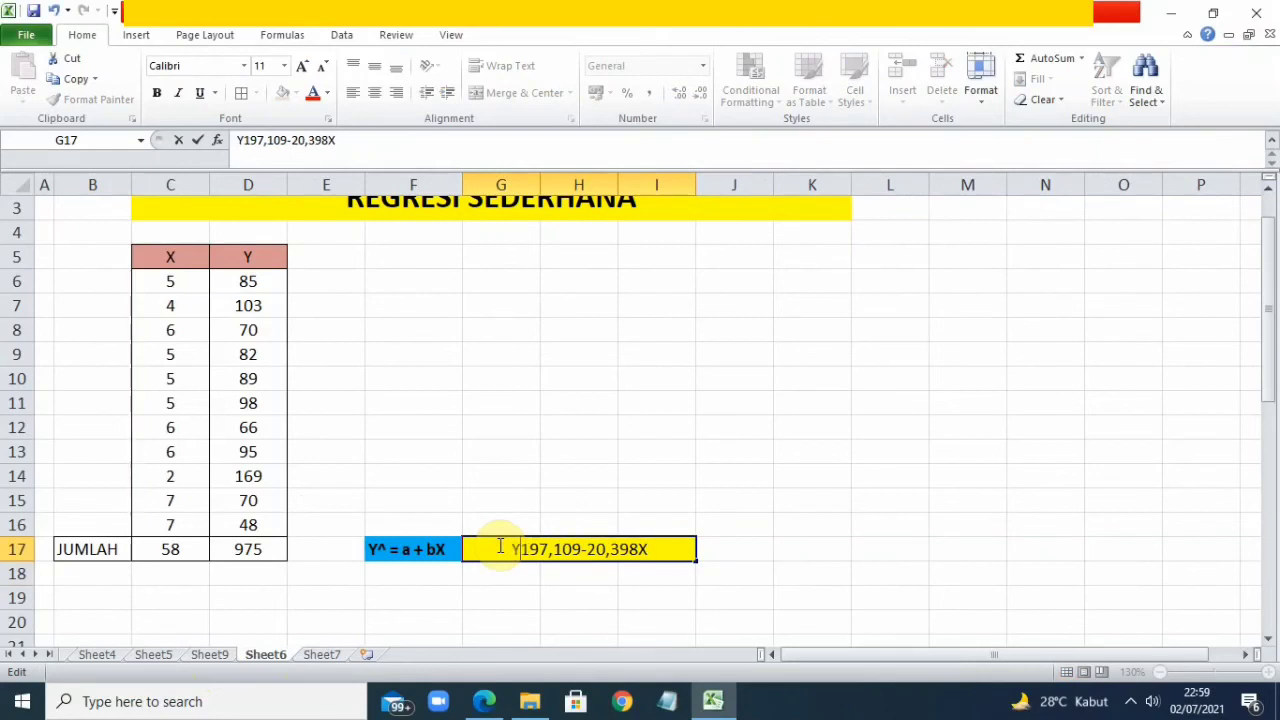
{"action": "type", "text": "^="}
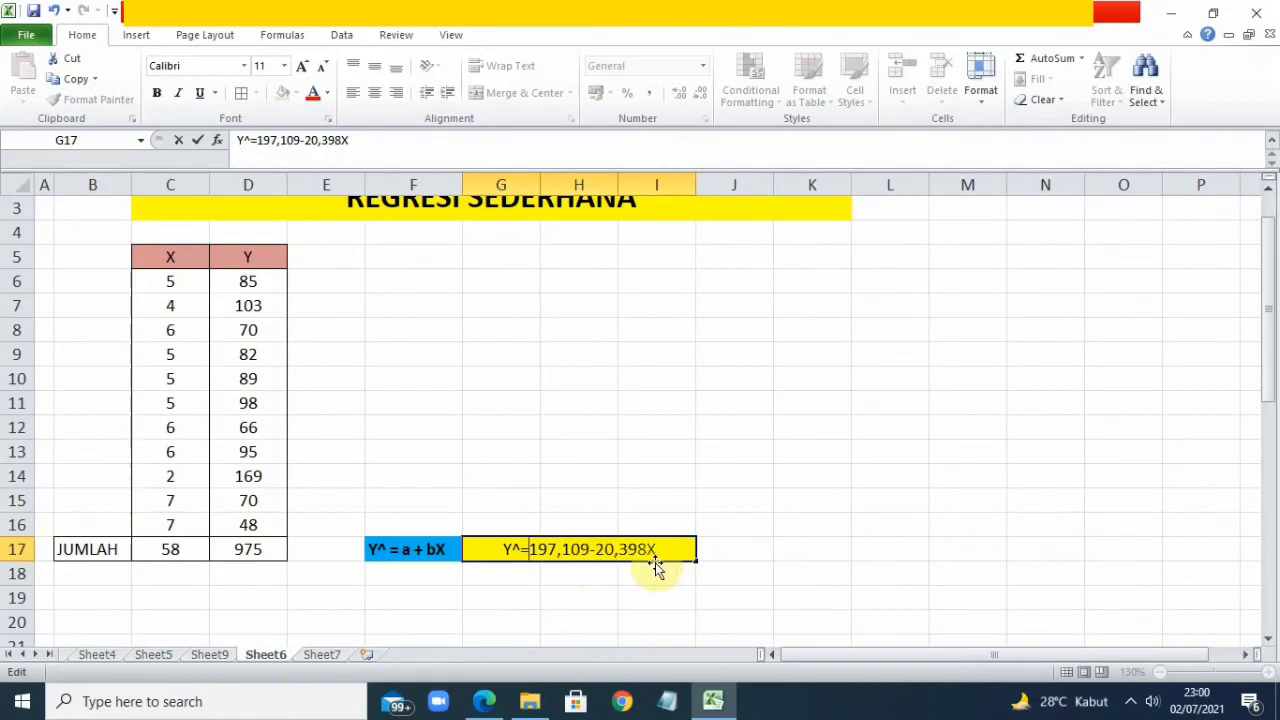
{"action": "left_click", "coordinate": [586, 570]}
{"action": "scroll", "coordinate": [623, 486], "scroll_direction": "up", "scroll_amount": 1}
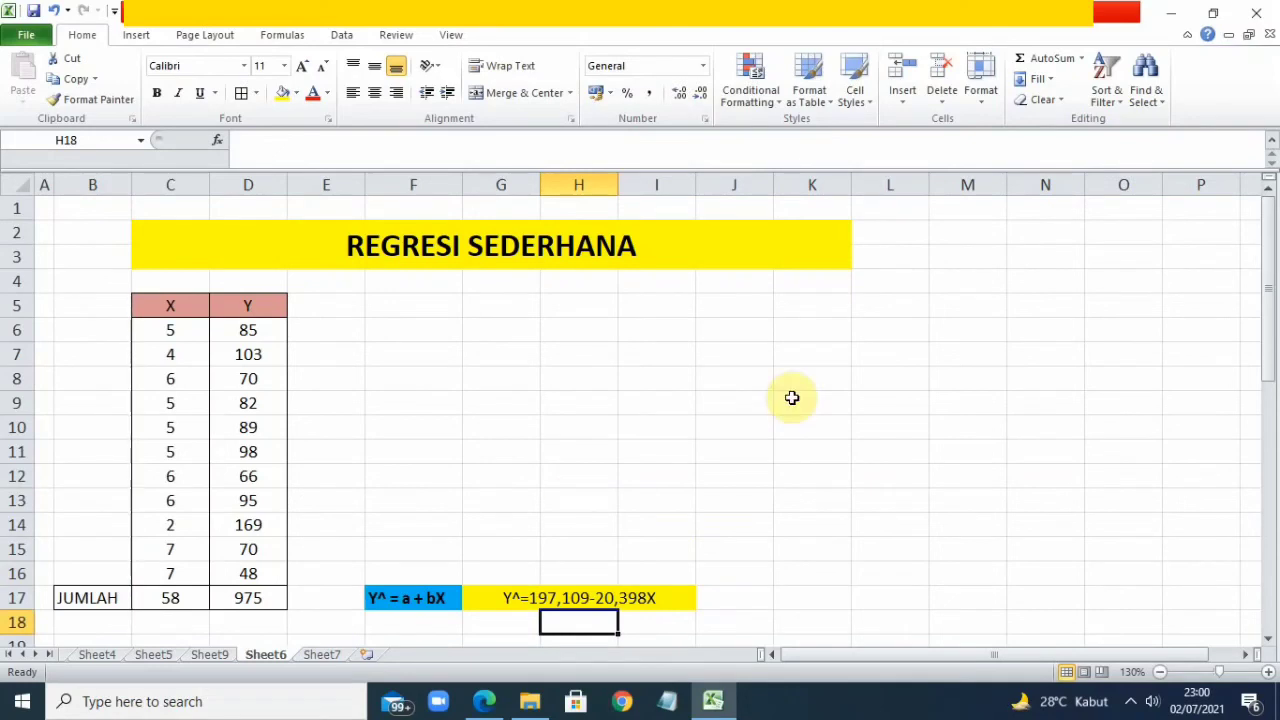
{"action": "left_click", "coordinate": [338, 35]}
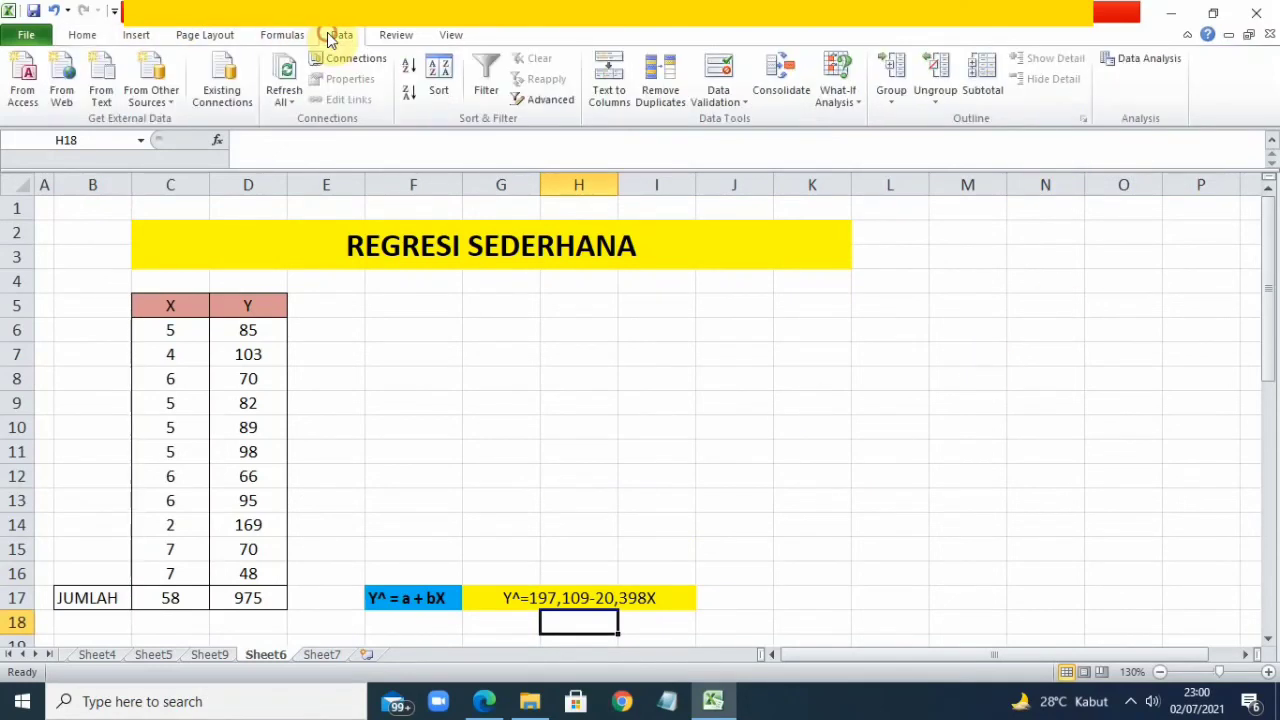